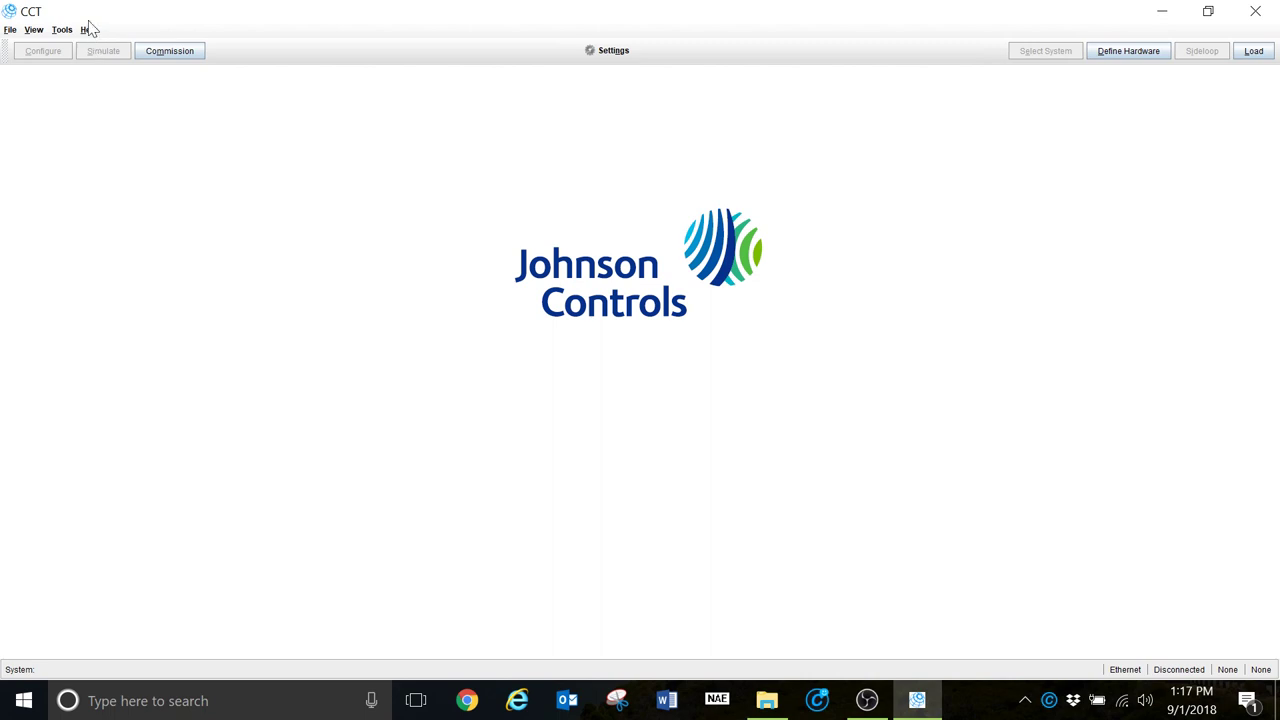
Check the tool and database version information in the About Tool window, and close it.
click(90, 30)
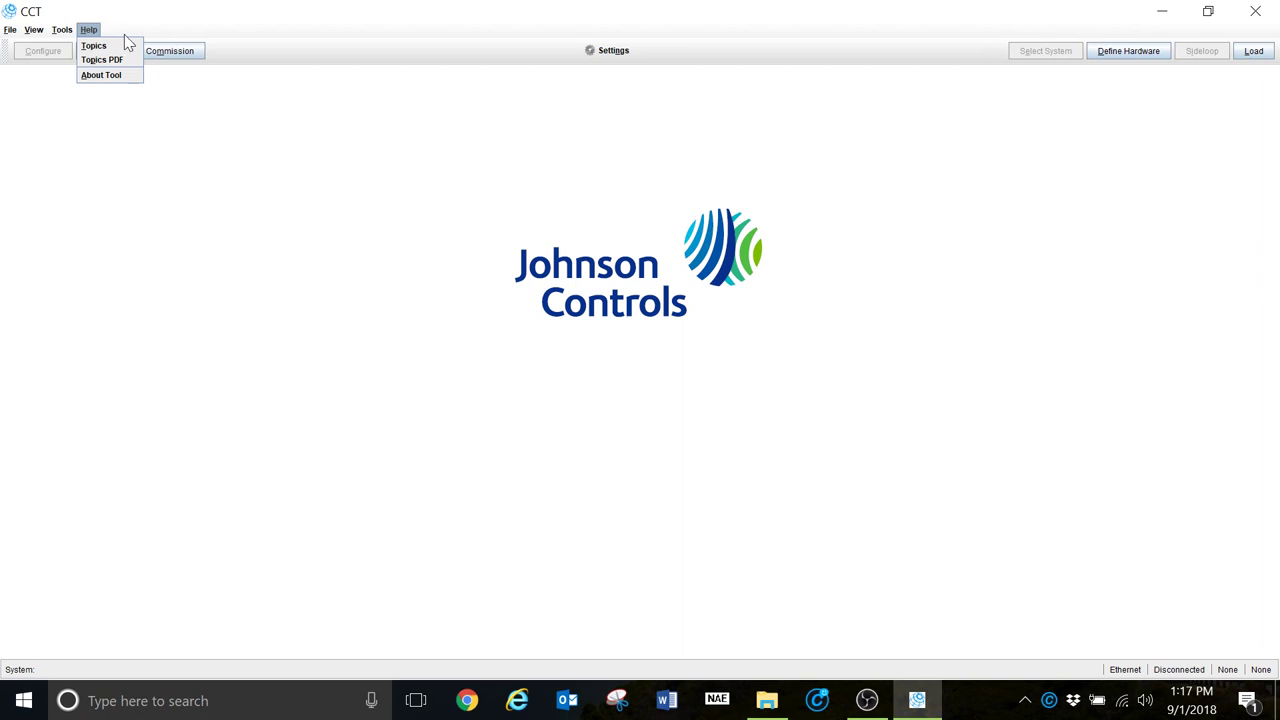
click(116, 76)
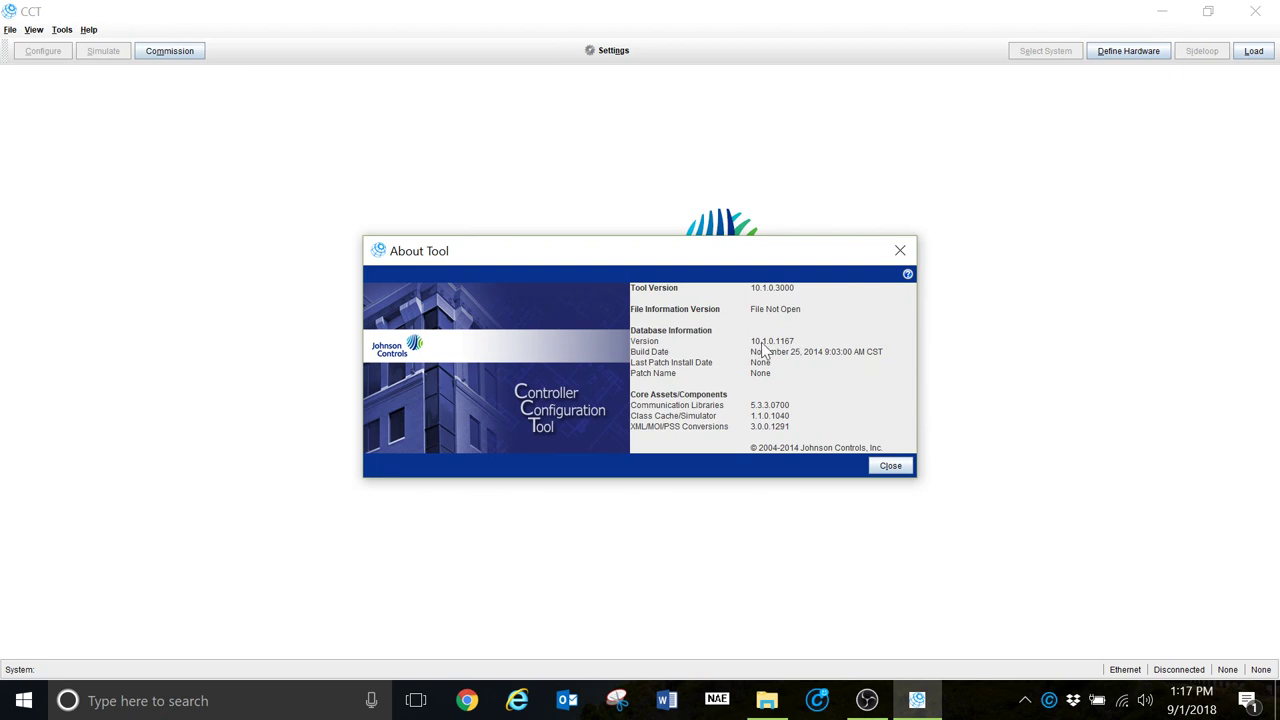
click(889, 466)
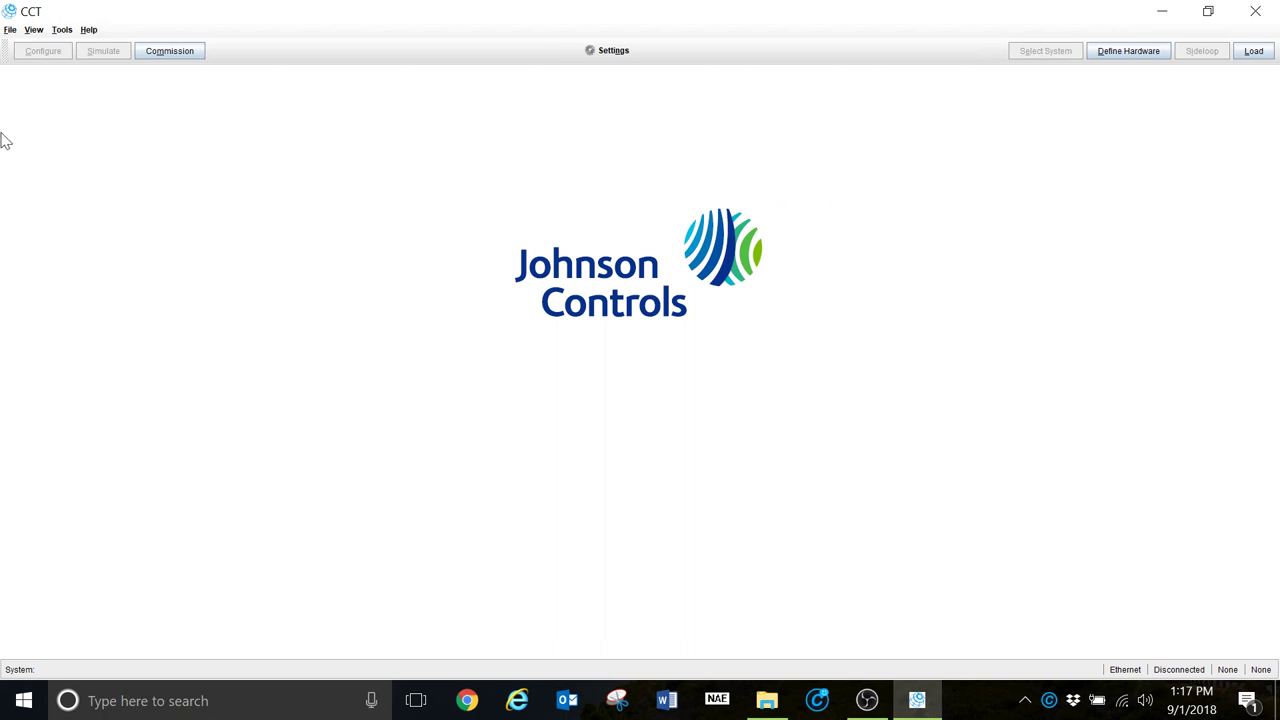
Create a new system named AHU with type Air Handling Units, configuration Mixed Air Single Duct and Imperial units.
click(10, 30)
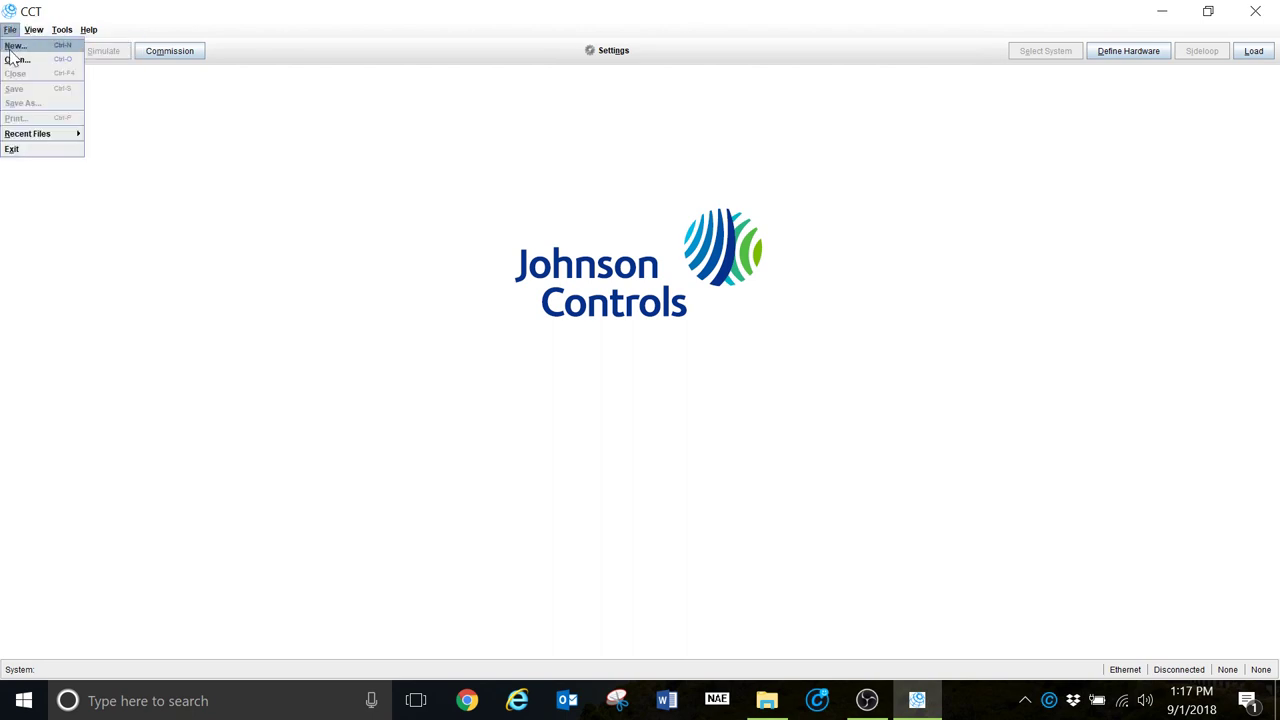
click(13, 46)
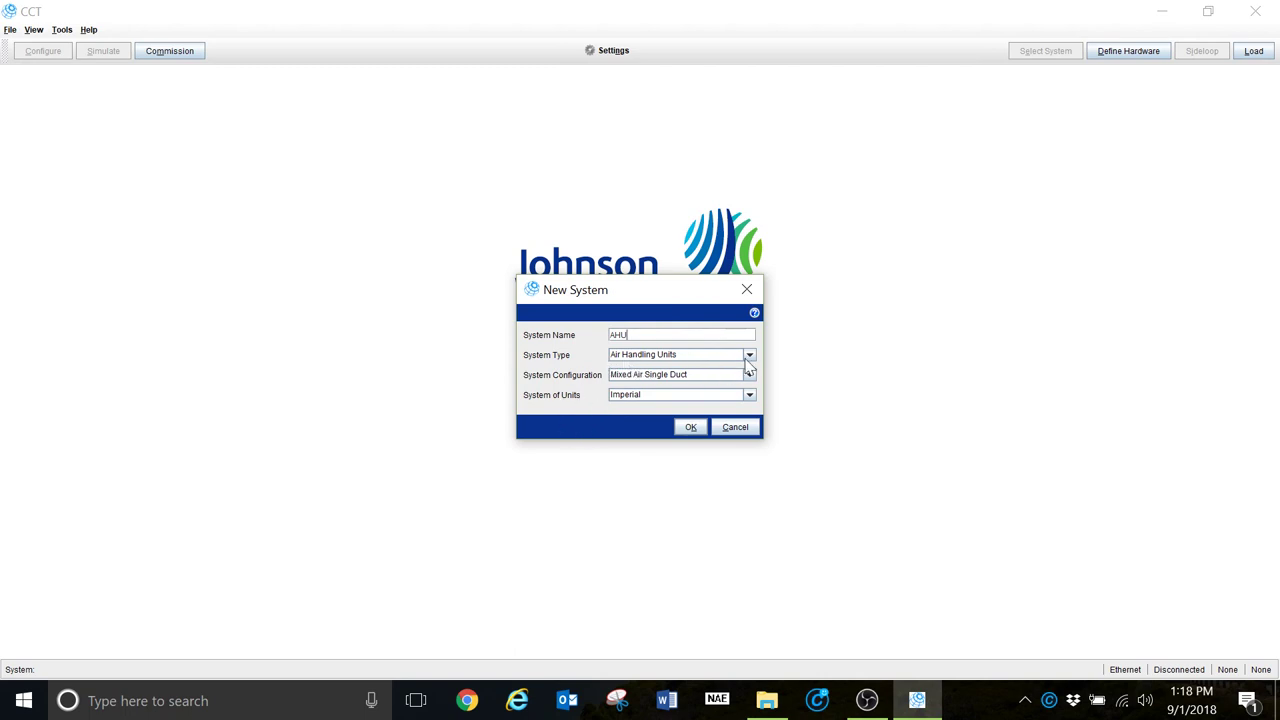
click(749, 356)
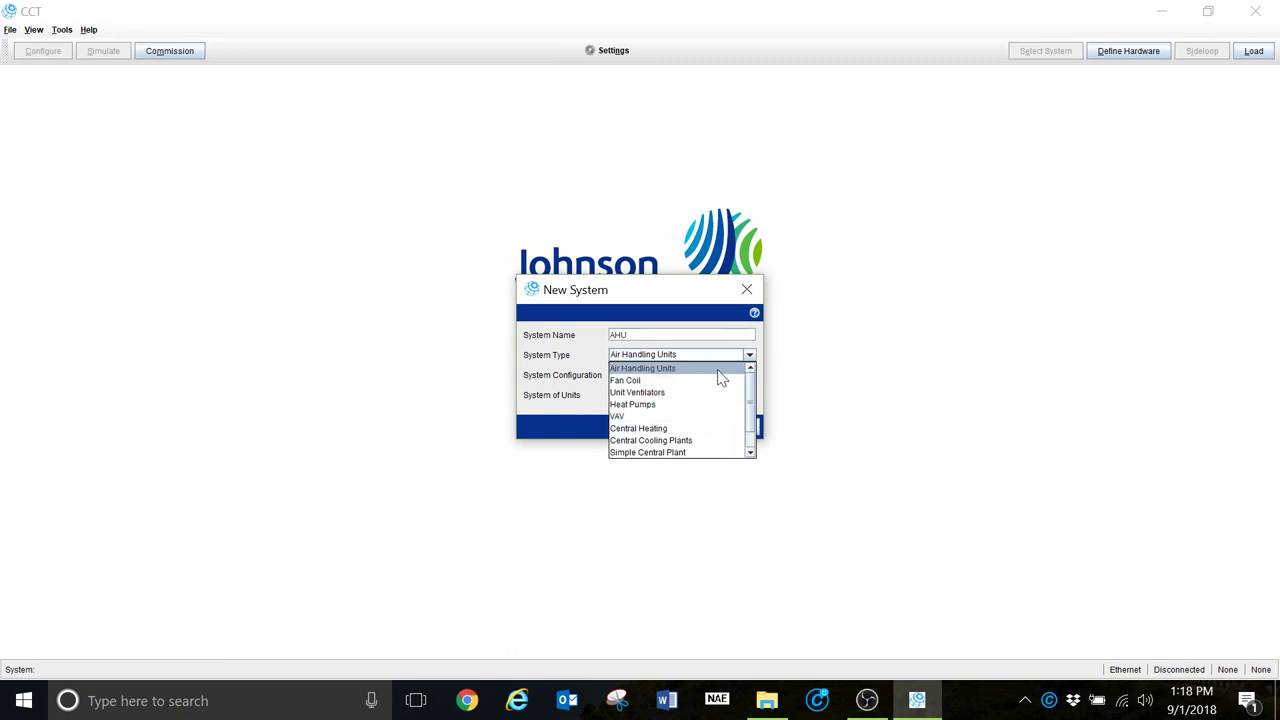
click(693, 369)
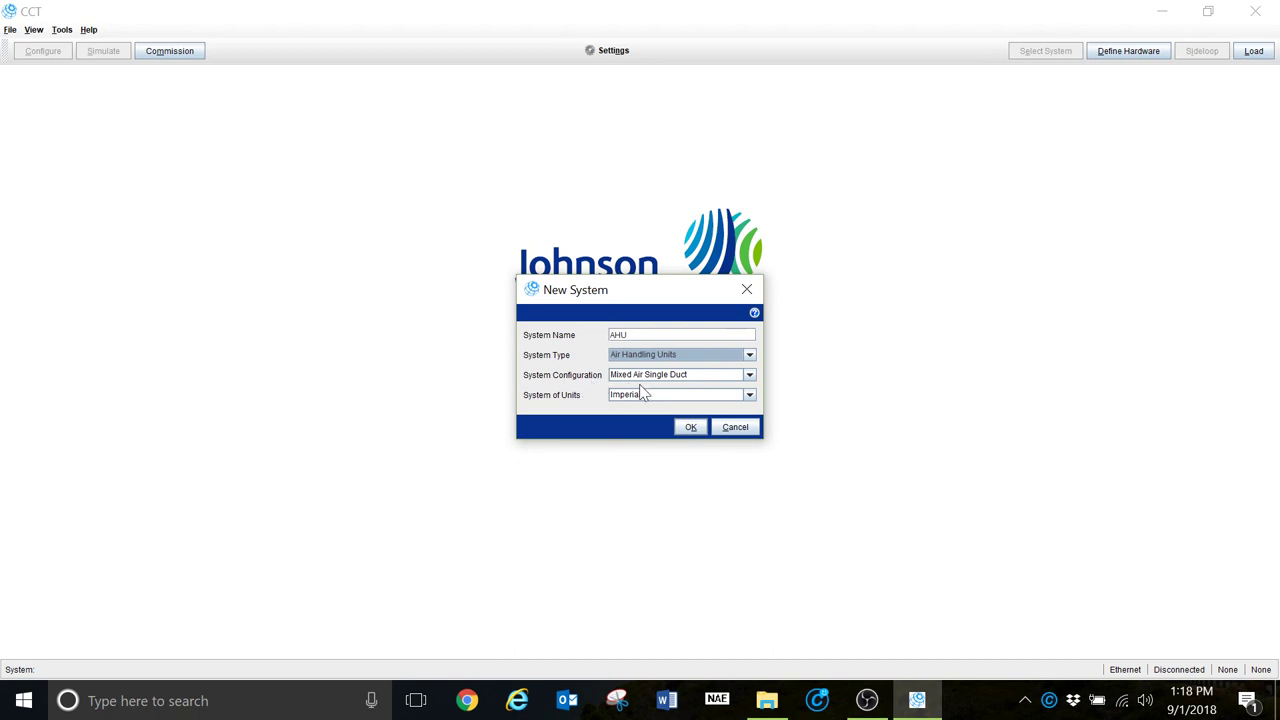
click(749, 375)
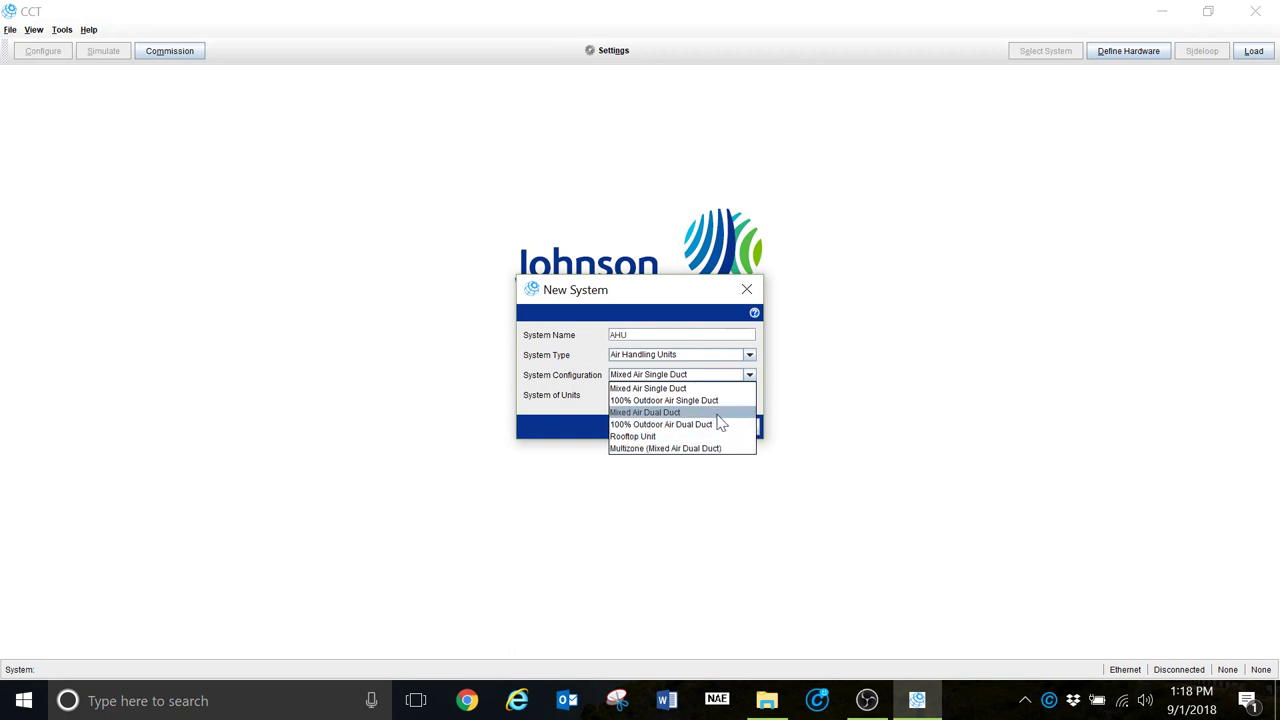
click(674, 389)
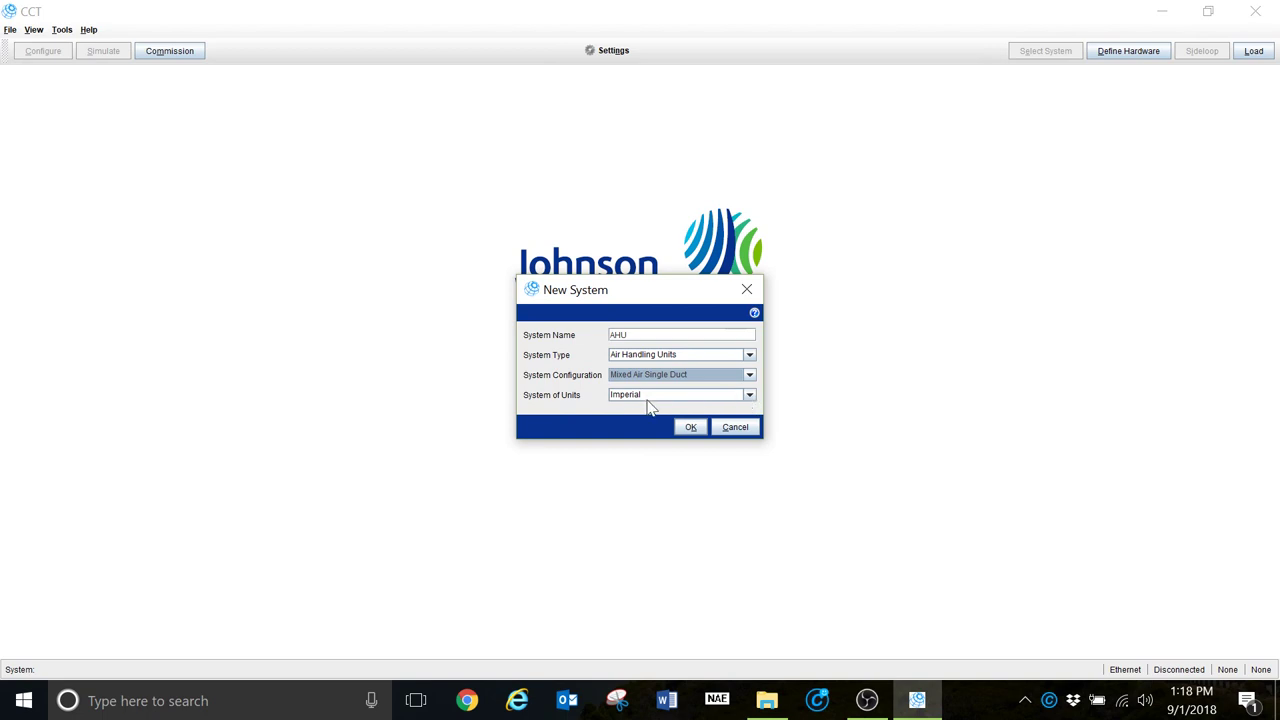
click(750, 395)
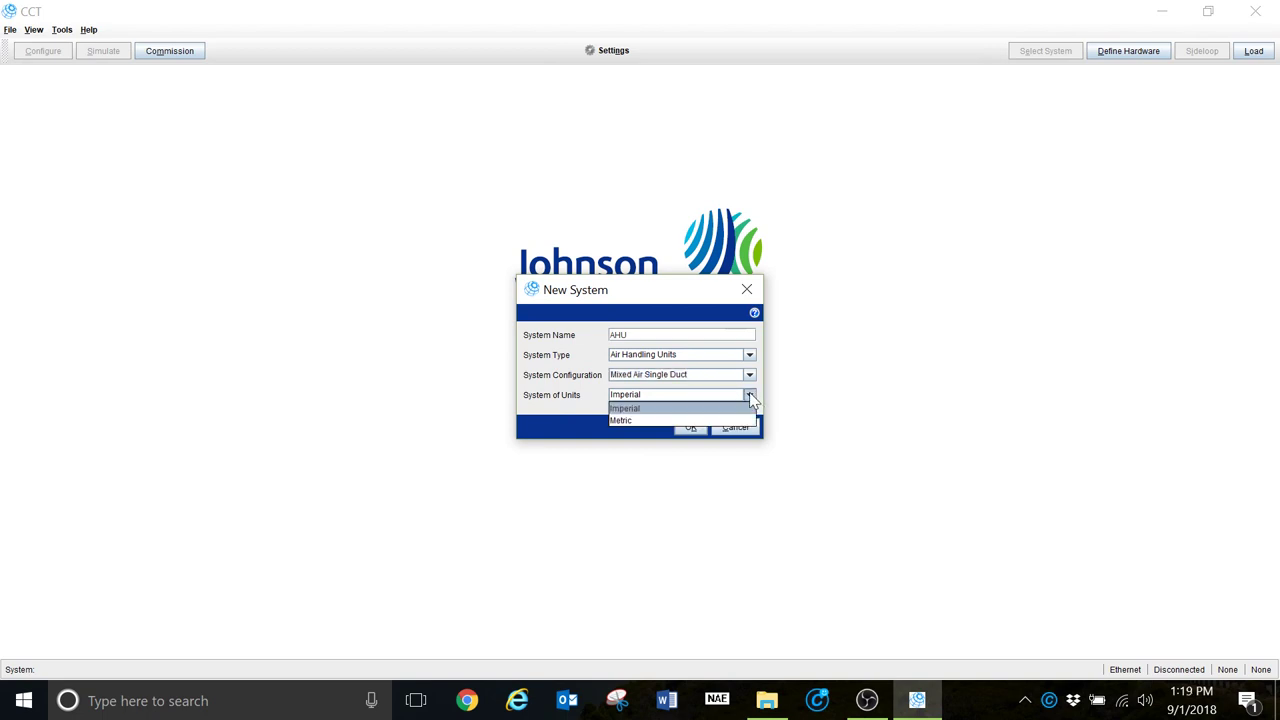
click(750, 396)
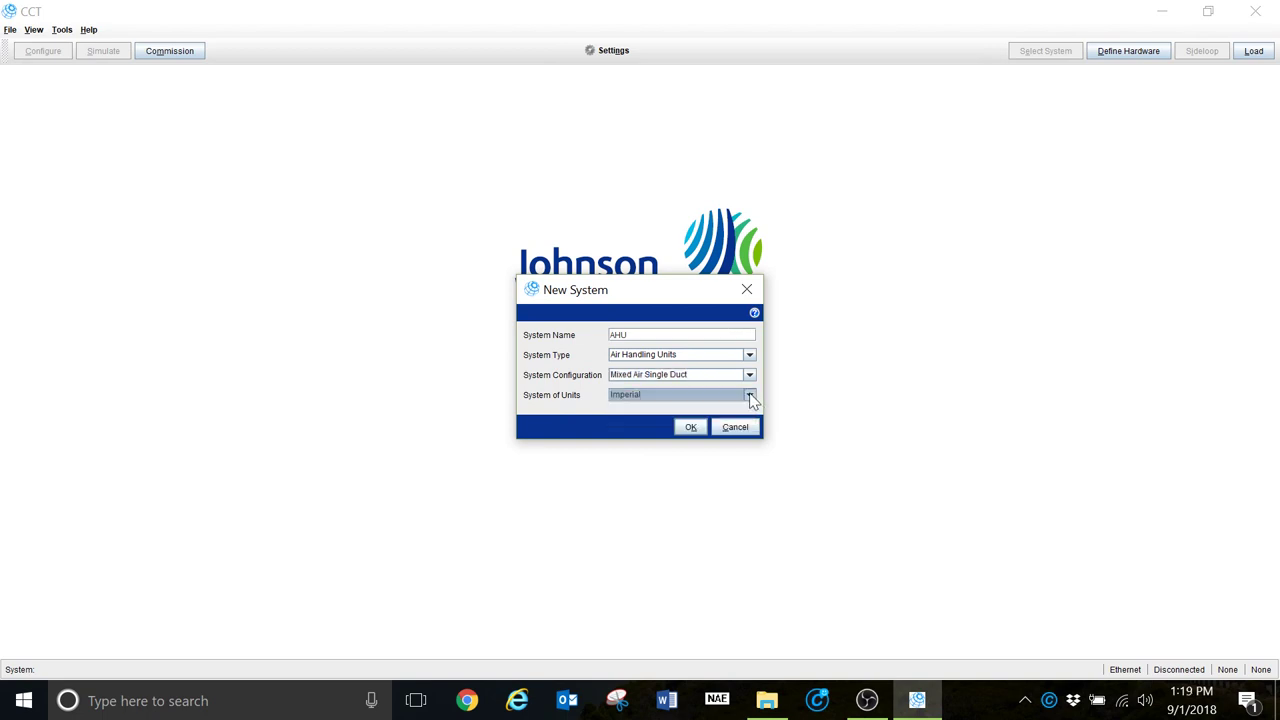
click(689, 427)
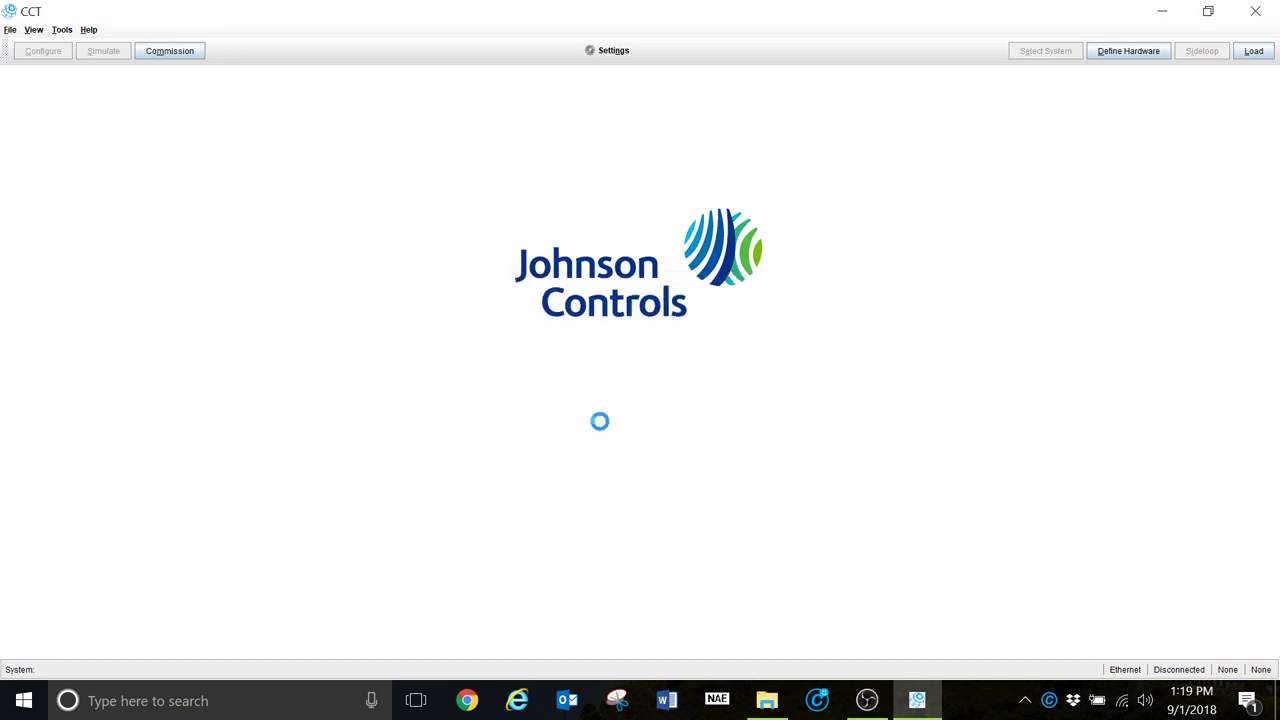
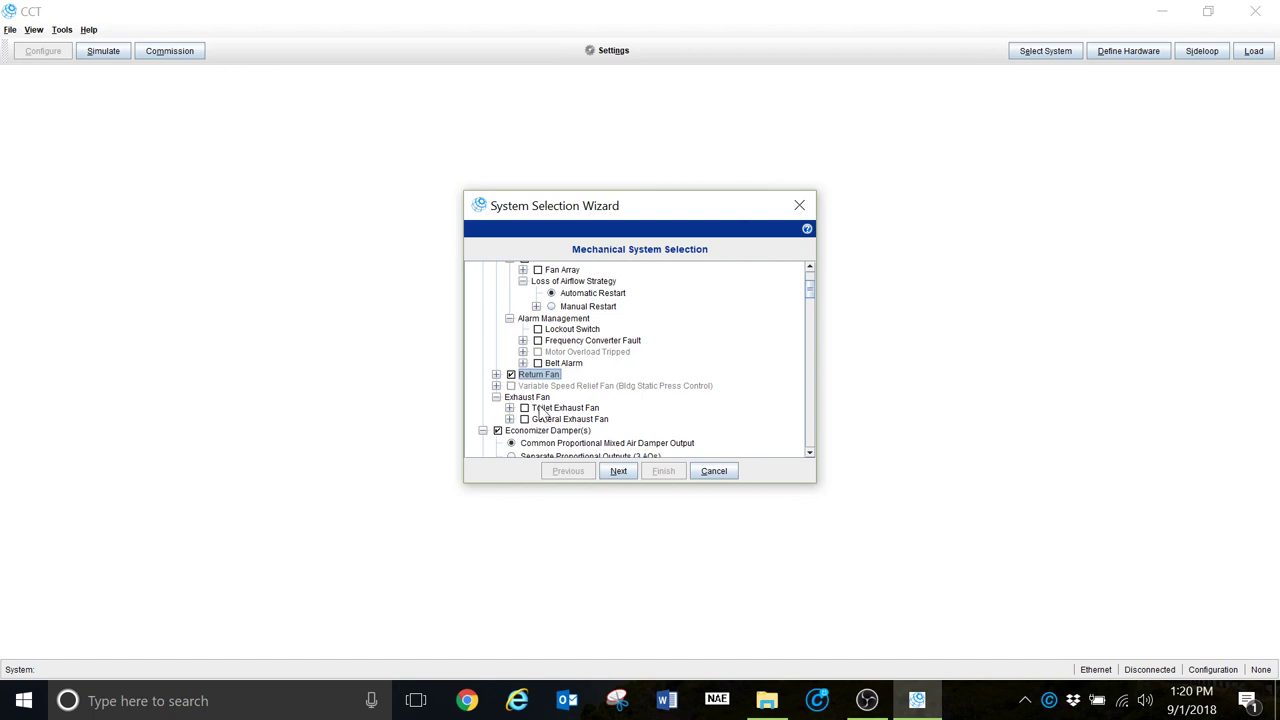
Expand the Return Fan selection and examine its speed control, fan status, alarm management and Fan to Start First options.
click(496, 374)
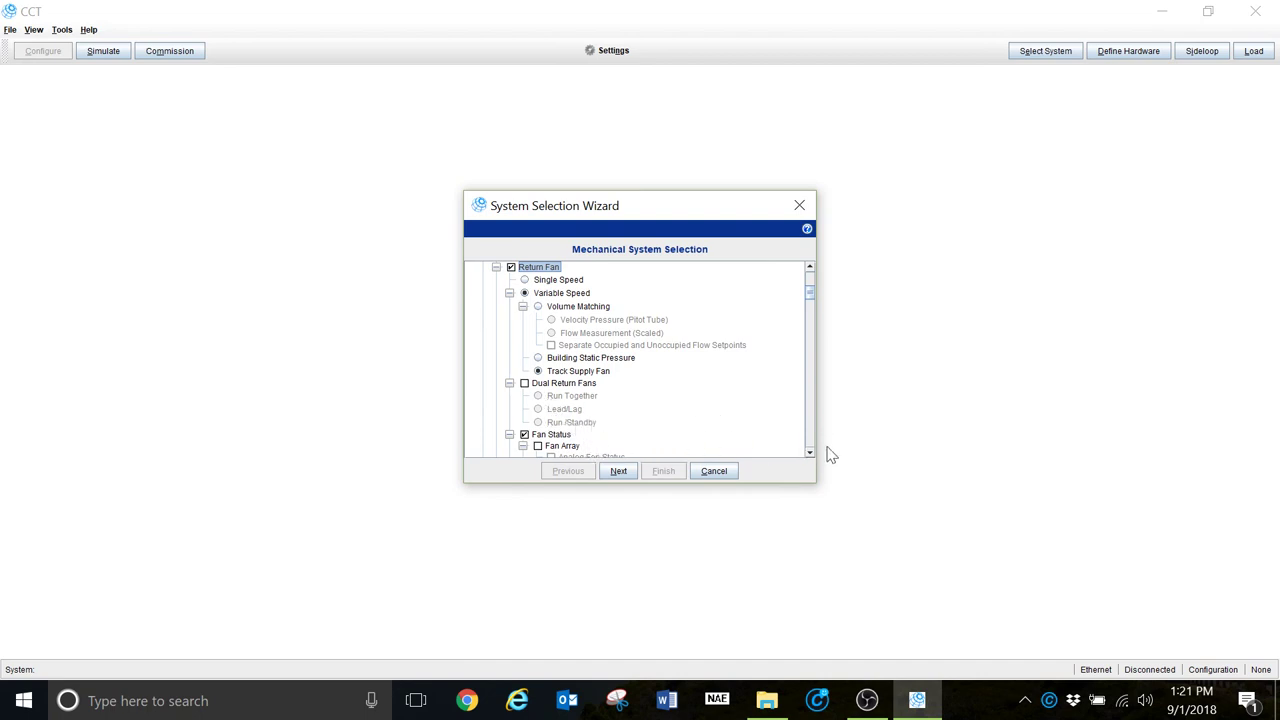
scroll(810, 455, down, 10)
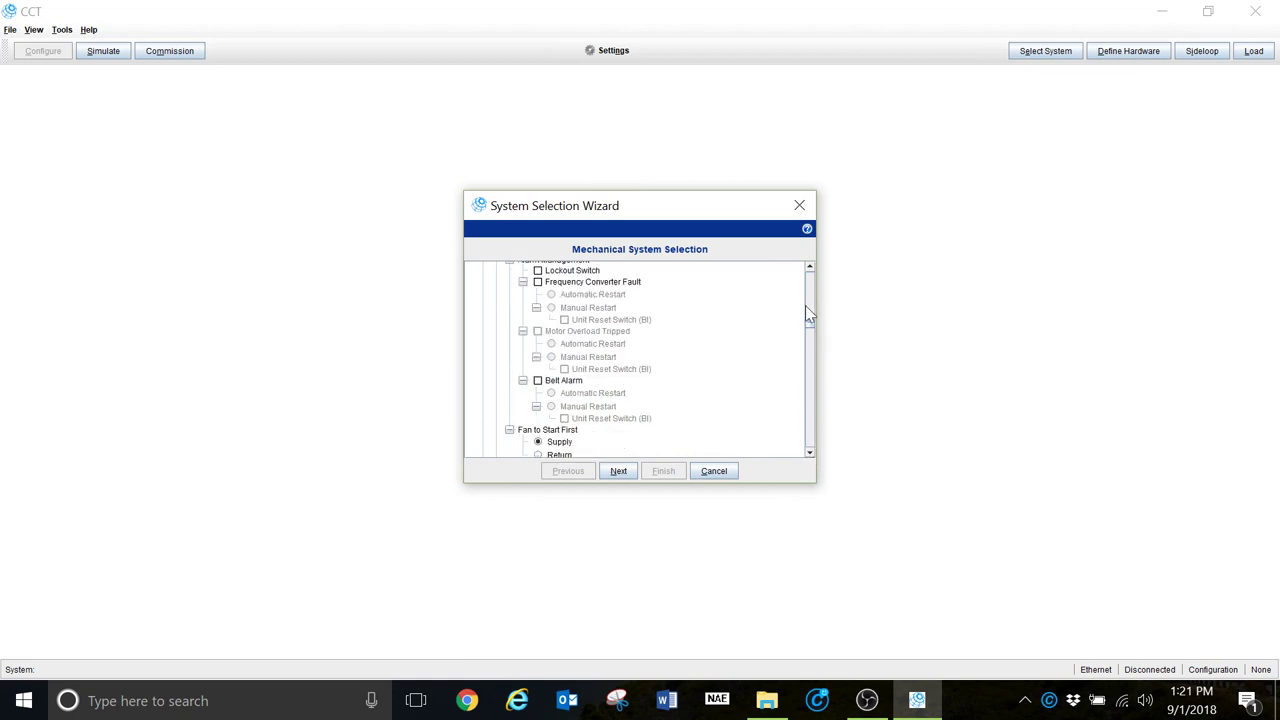
scroll(807, 312, up, 6)
scroll(807, 308, up, 3)
scroll(807, 308, down, 4)
drag(807, 308, 807, 322)
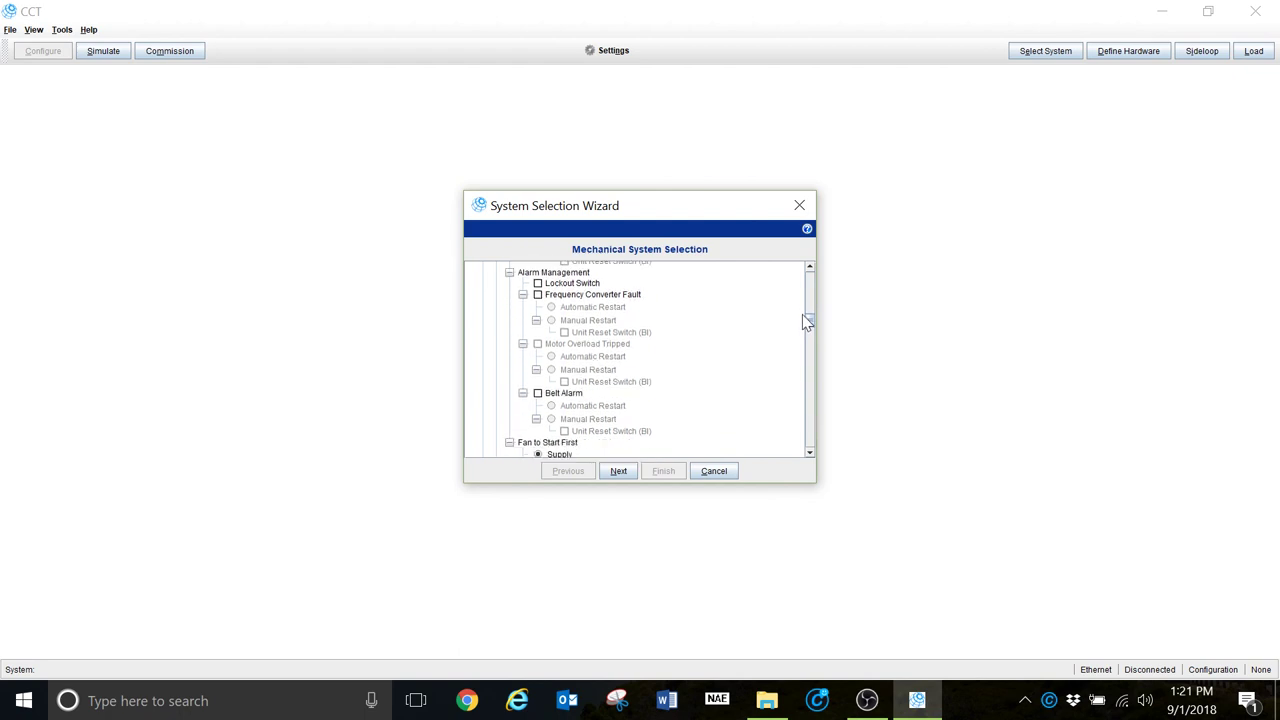
drag(807, 322, 802, 322)
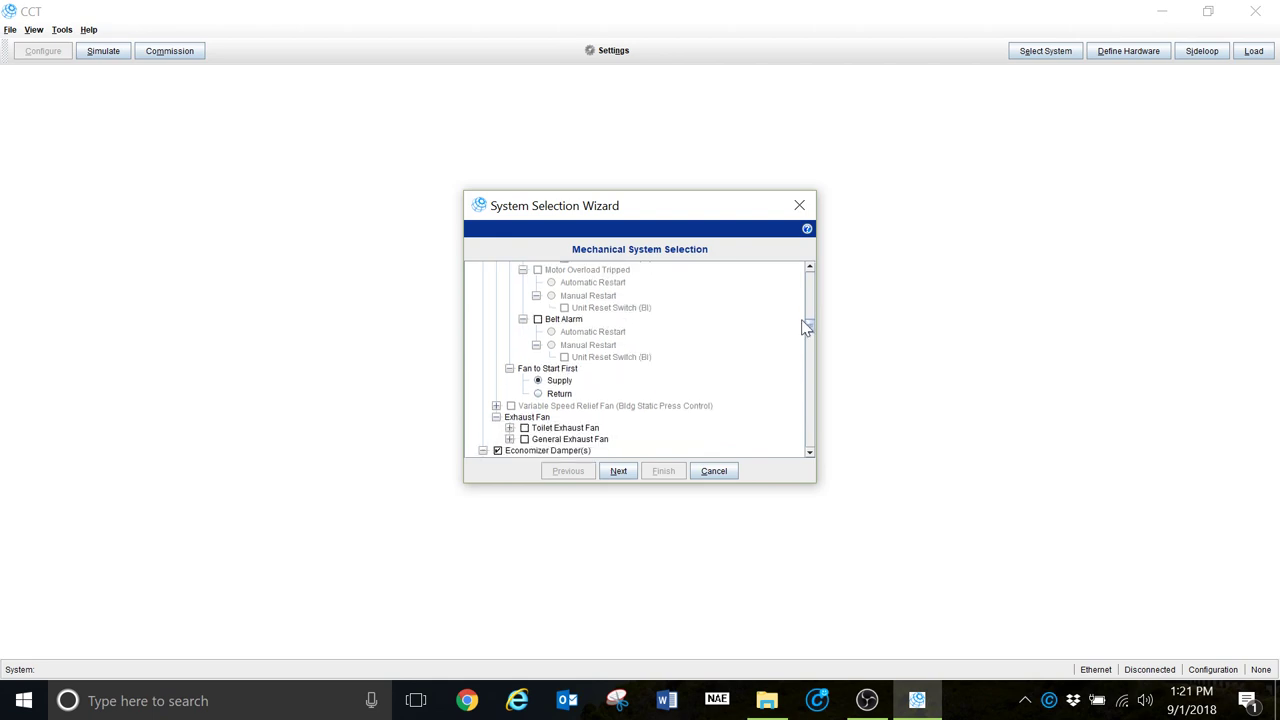
drag(802, 322, 808, 334)
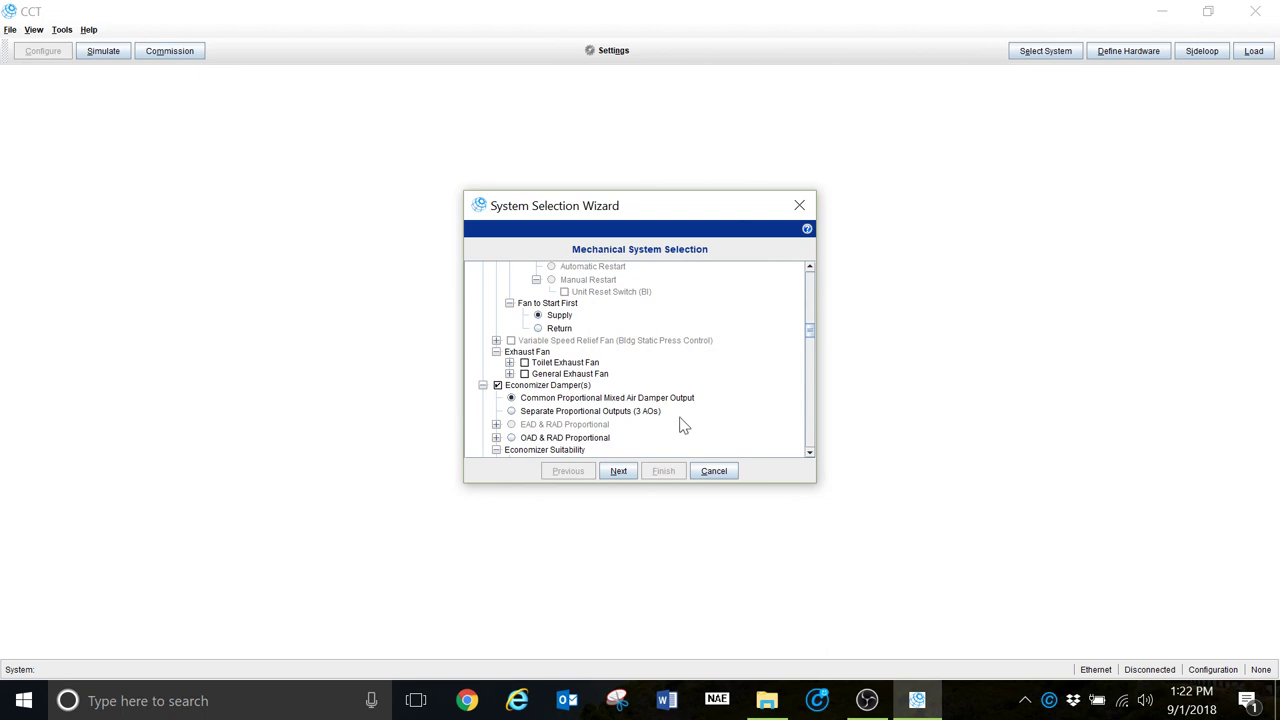
Review the Economizer Damper(s) output choices, including the expanded OAD & RAD Proportional options, and the Economizer Suitability settings.
click(810, 452)
click(810, 452)
click(810, 452)
click(810, 452)
click(810, 452)
click(810, 452)
click(810, 452)
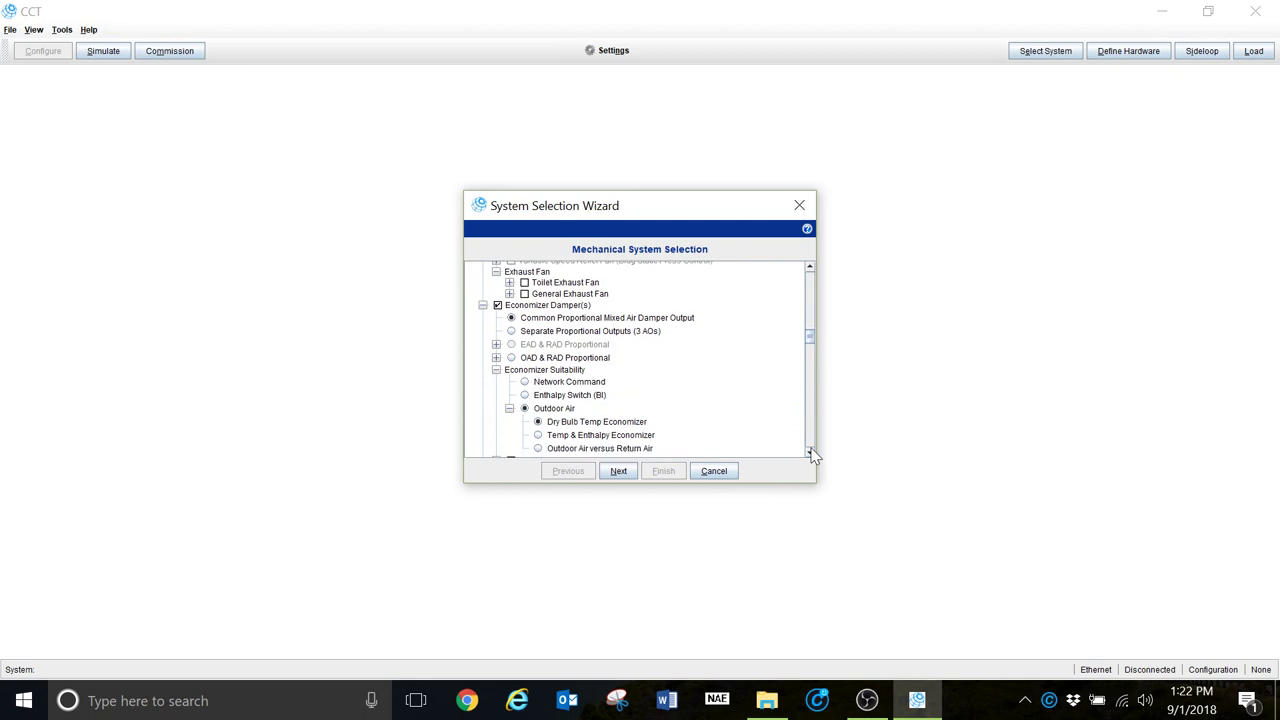
click(496, 357)
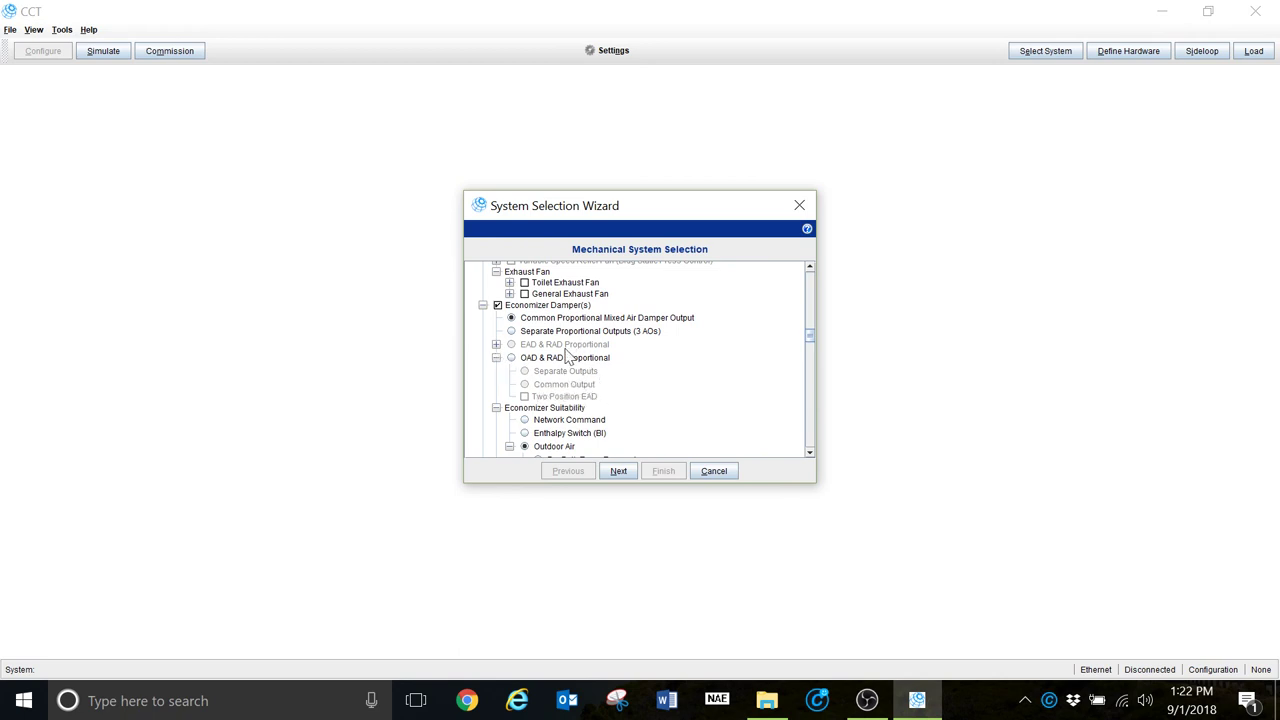
click(810, 451)
click(810, 451)
click(810, 451)
click(810, 451)
click(810, 451)
click(810, 451)
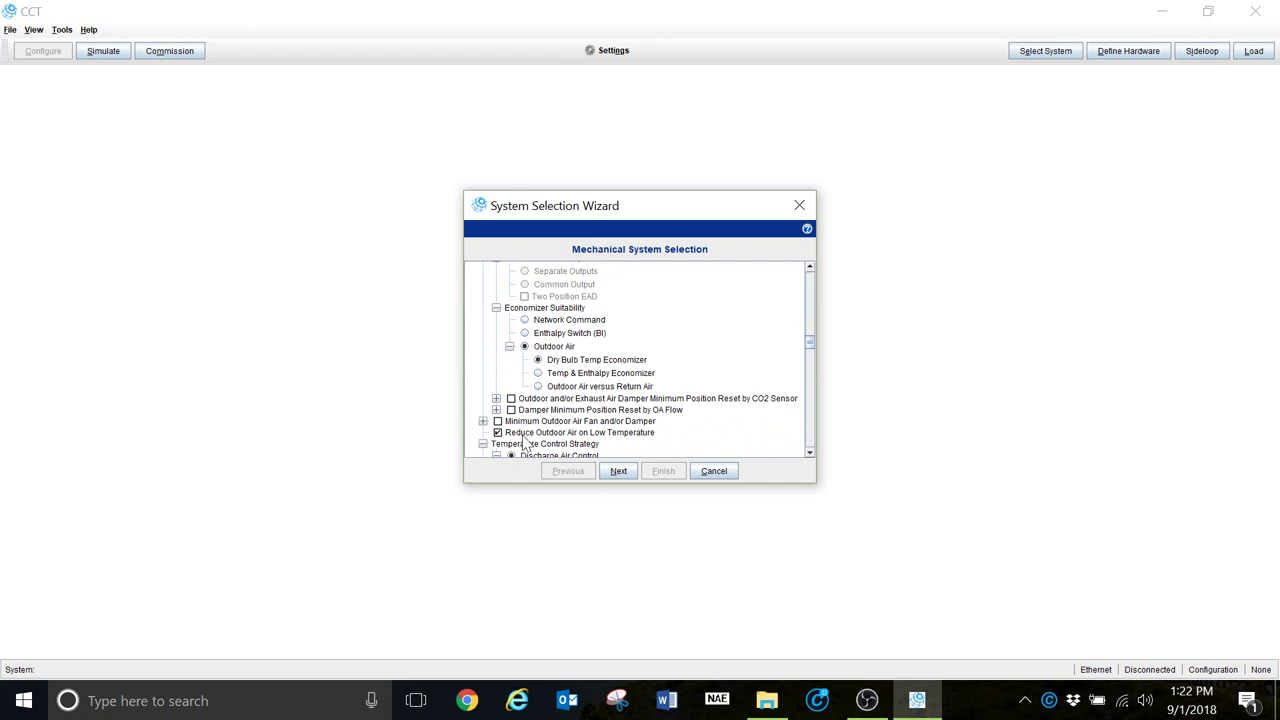
Examine the Temperature Control Strategy and Occupancy Control options, including discharge air reset and the unoccupied strategy.
click(810, 452)
click(810, 452)
click(810, 452)
click(810, 452)
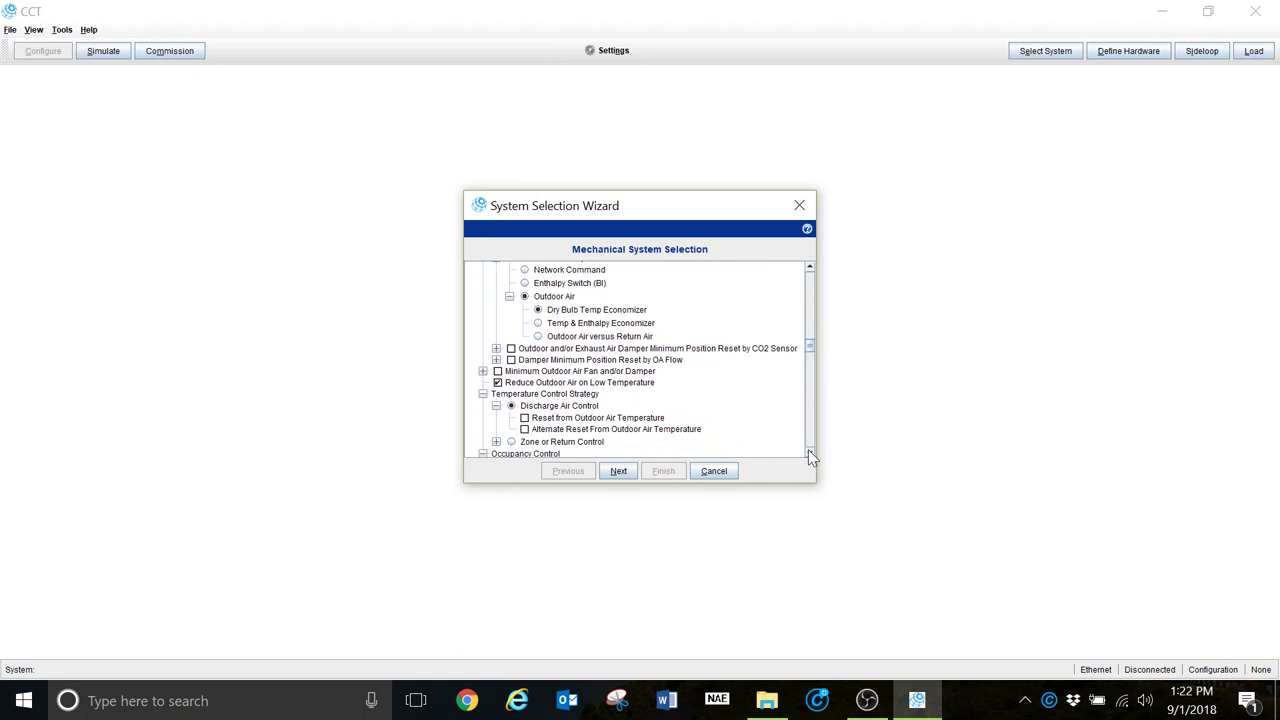
click(810, 452)
click(810, 452)
click(810, 452)
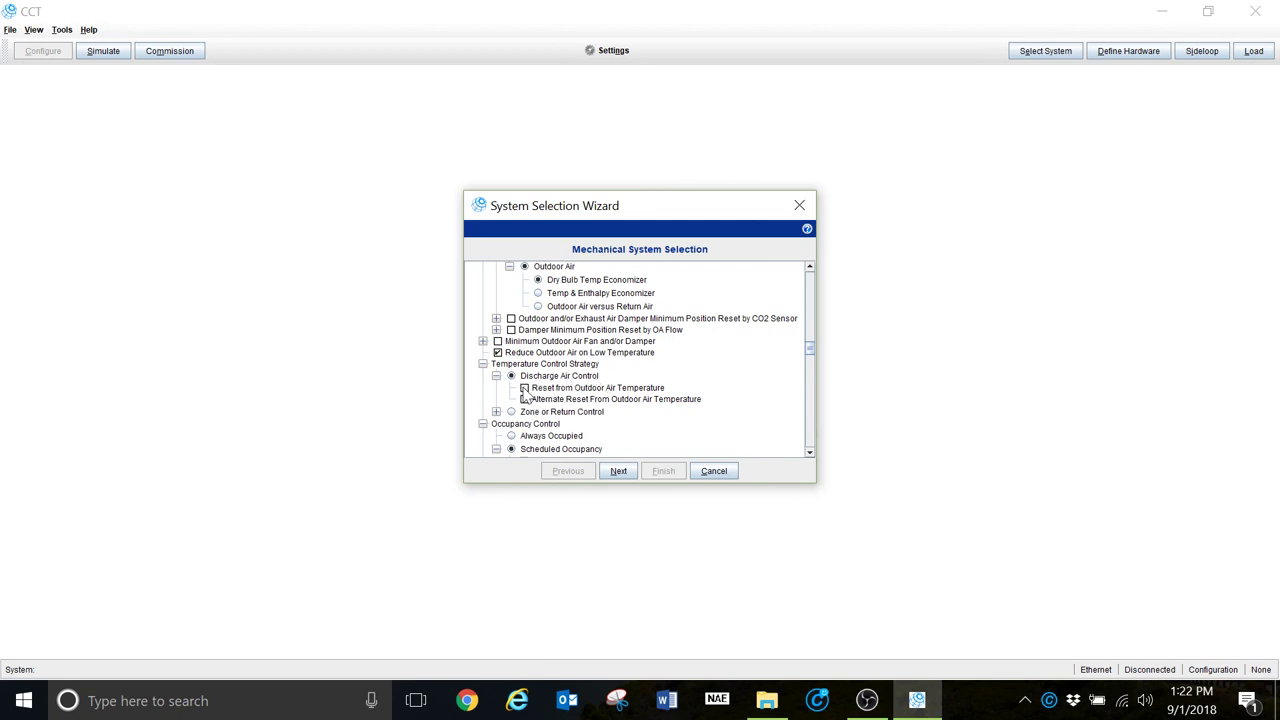
click(811, 452)
click(811, 452)
click(811, 452)
click(811, 452)
click(811, 452)
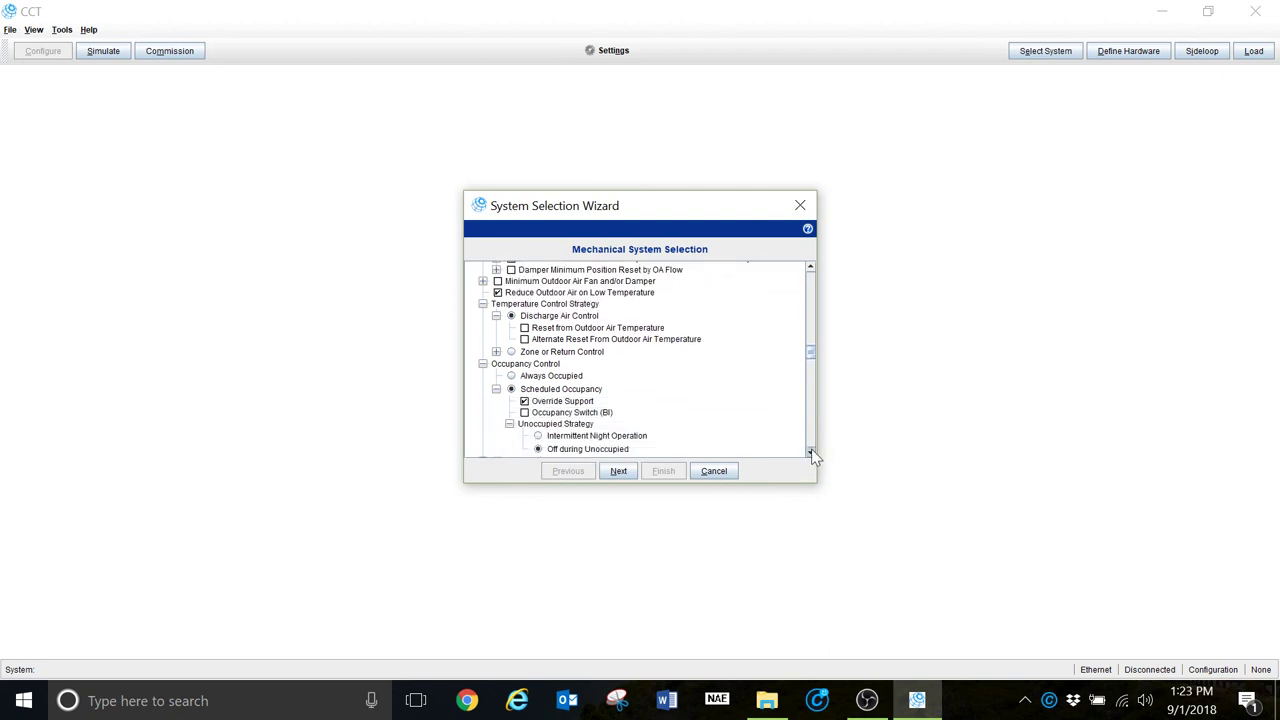
click(811, 452)
click(811, 452)
click(811, 452)
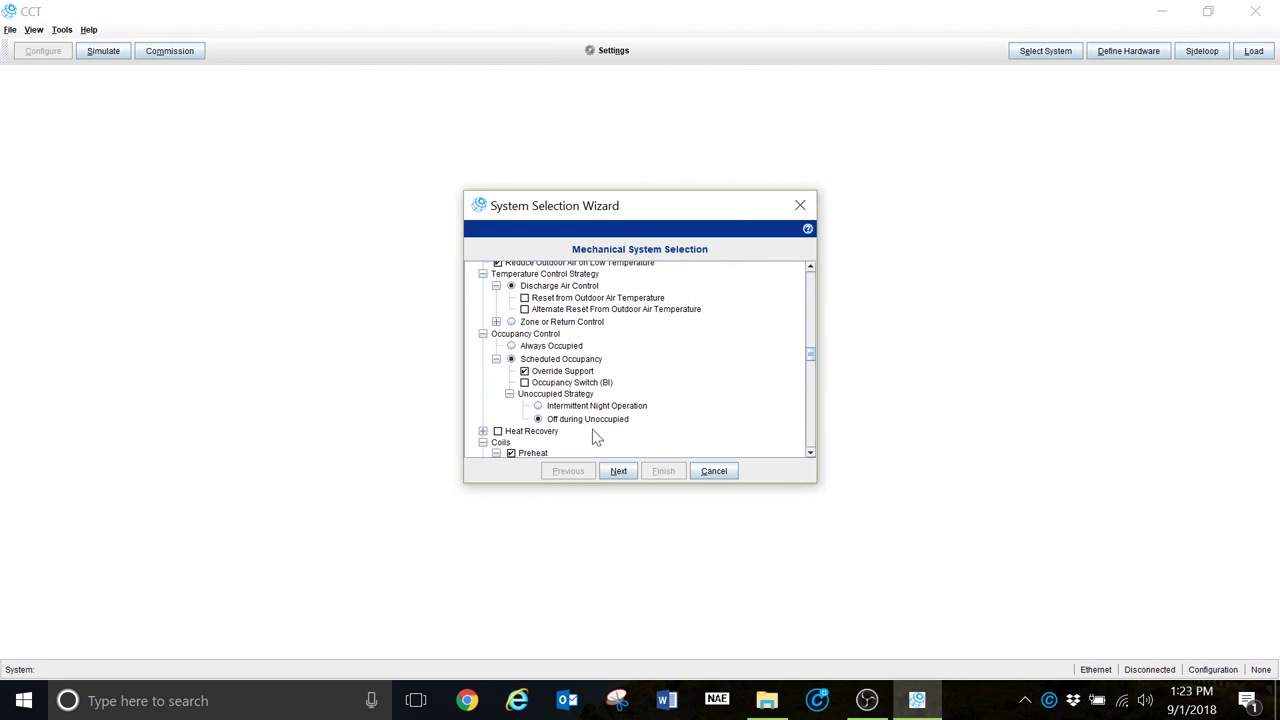
Examine the Preheat coil's location, Hot Water or Steam output, coil pump and Face and Bypass Switchover options.
click(810, 455)
drag(810, 452, 813, 448)
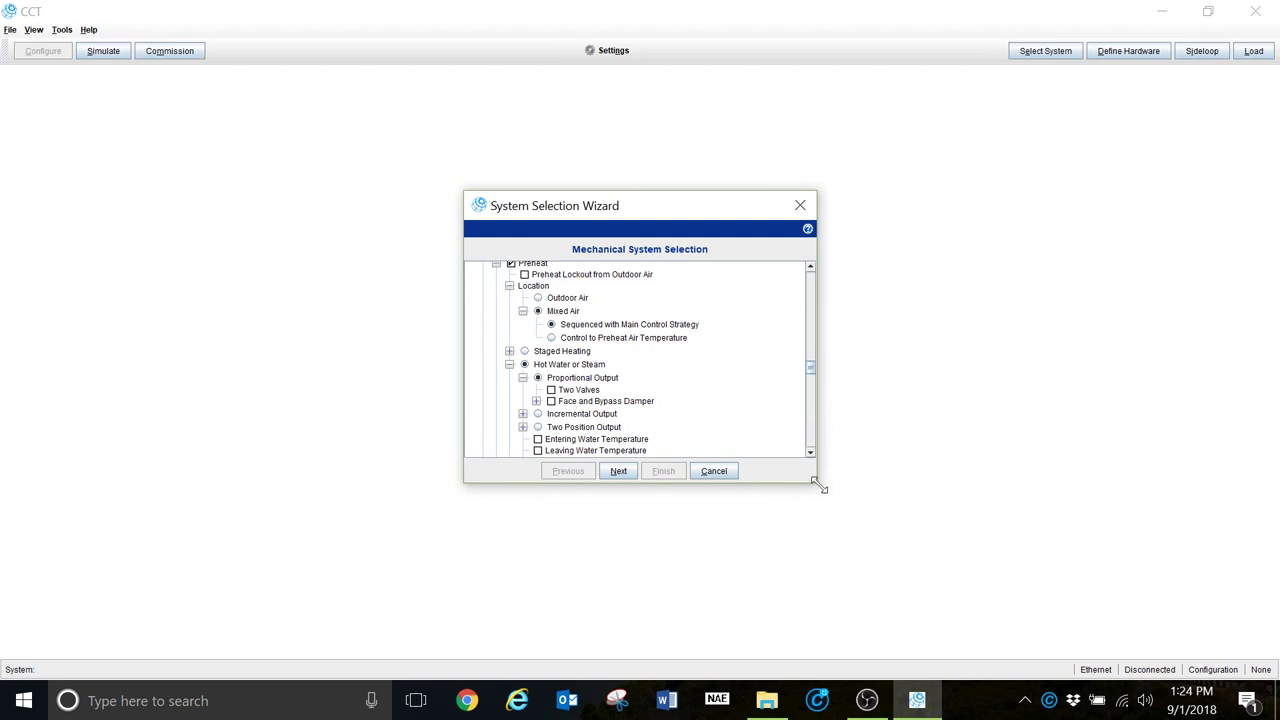
click(810, 452)
click(810, 452)
click(810, 452)
click(810, 452)
click(810, 452)
click(810, 452)
click(810, 452)
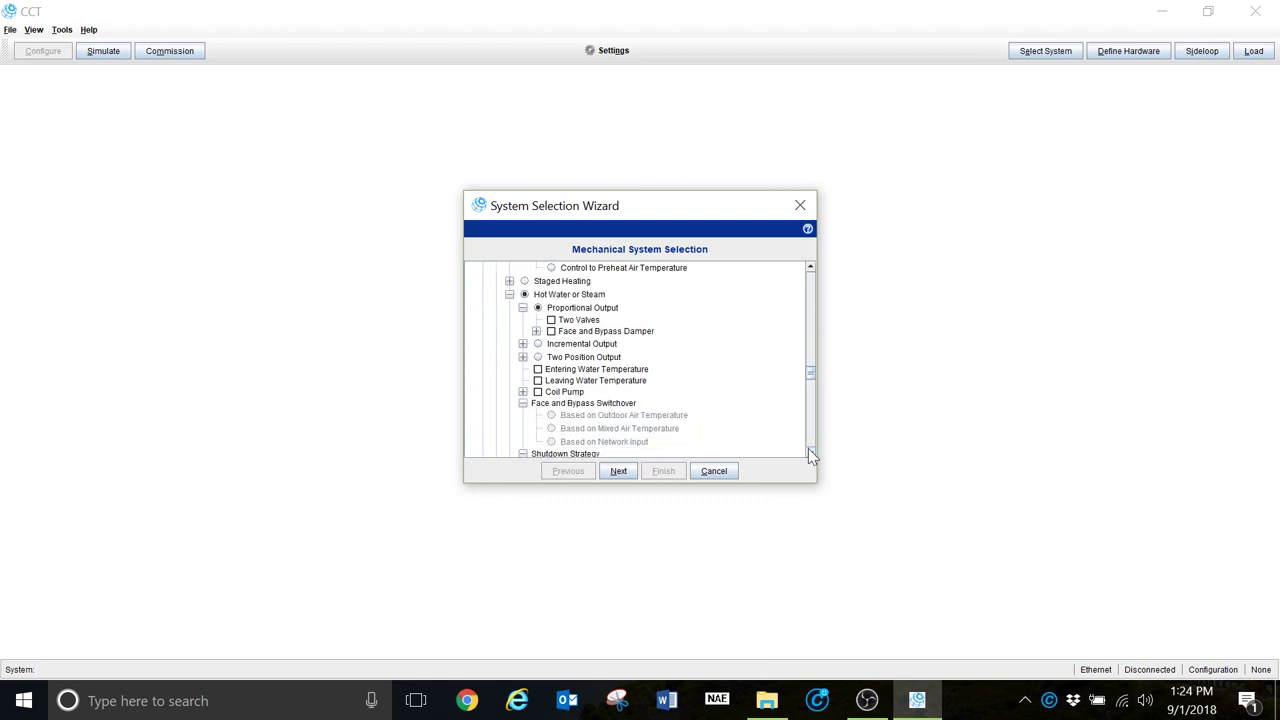
click(810, 452)
click(810, 452)
click(810, 452)
click(810, 452)
click(810, 452)
click(810, 452)
click(810, 452)
click(810, 452)
click(810, 452)
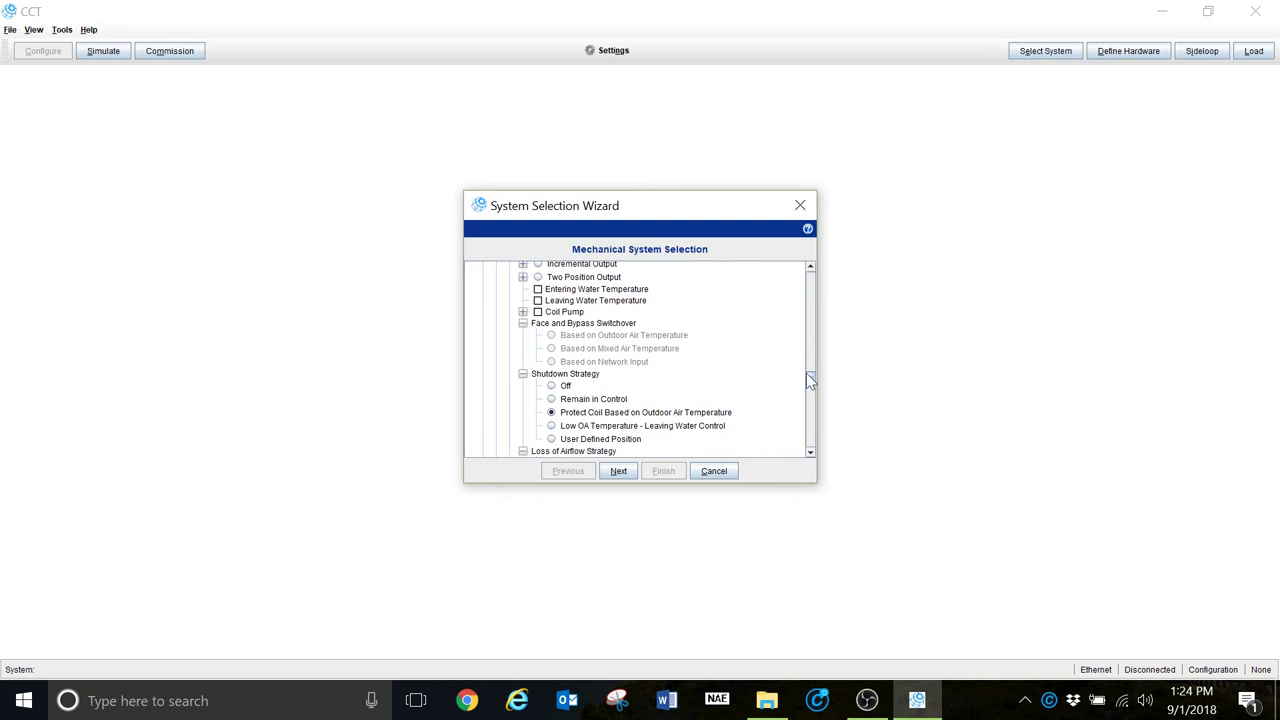
Examine the Shutdown Strategy and Loss of Airflow Strategy choices for the preheat coil.
click(811, 452)
click(811, 452)
click(811, 452)
click(811, 452)
click(811, 452)
click(811, 452)
click(811, 452)
click(811, 452)
click(811, 452)
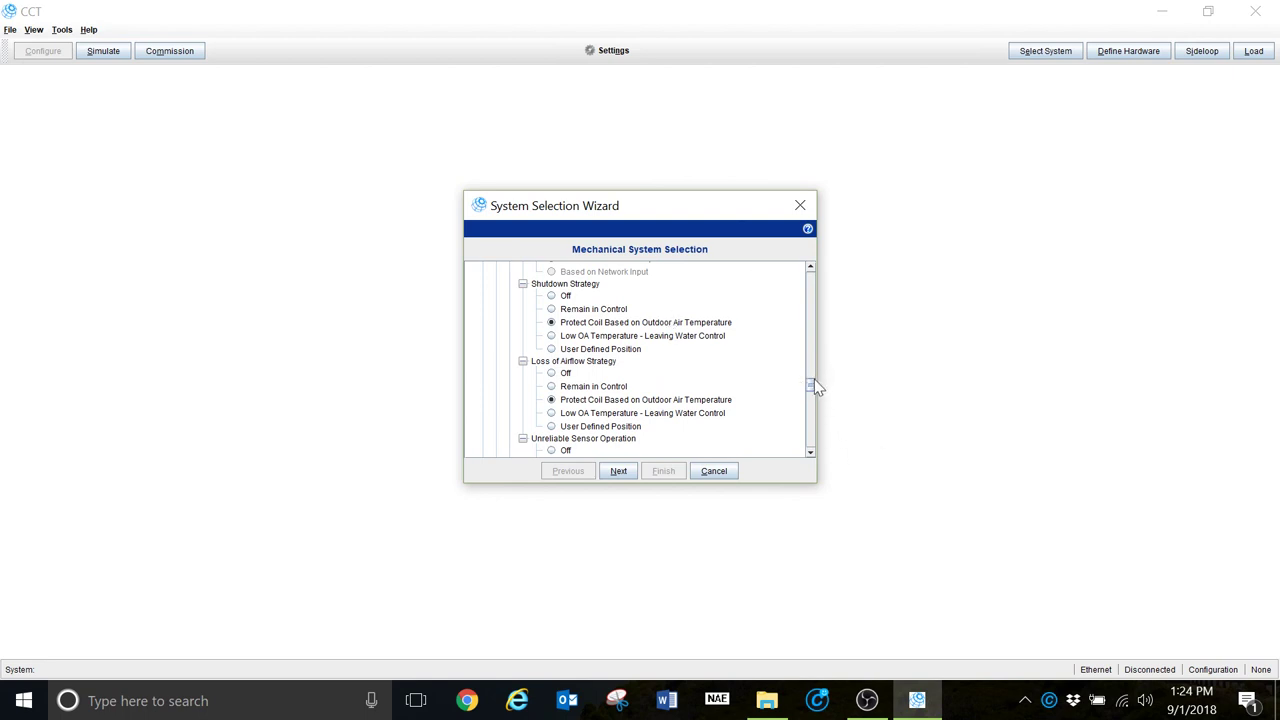
Recheck the preheat coil's hot water outputs and protection strategies, continuing through the Unreliable Sensor Operation choices.
scroll(810, 381, up, 3)
scroll(811, 376, up, 2)
scroll(812, 376, up, 3)
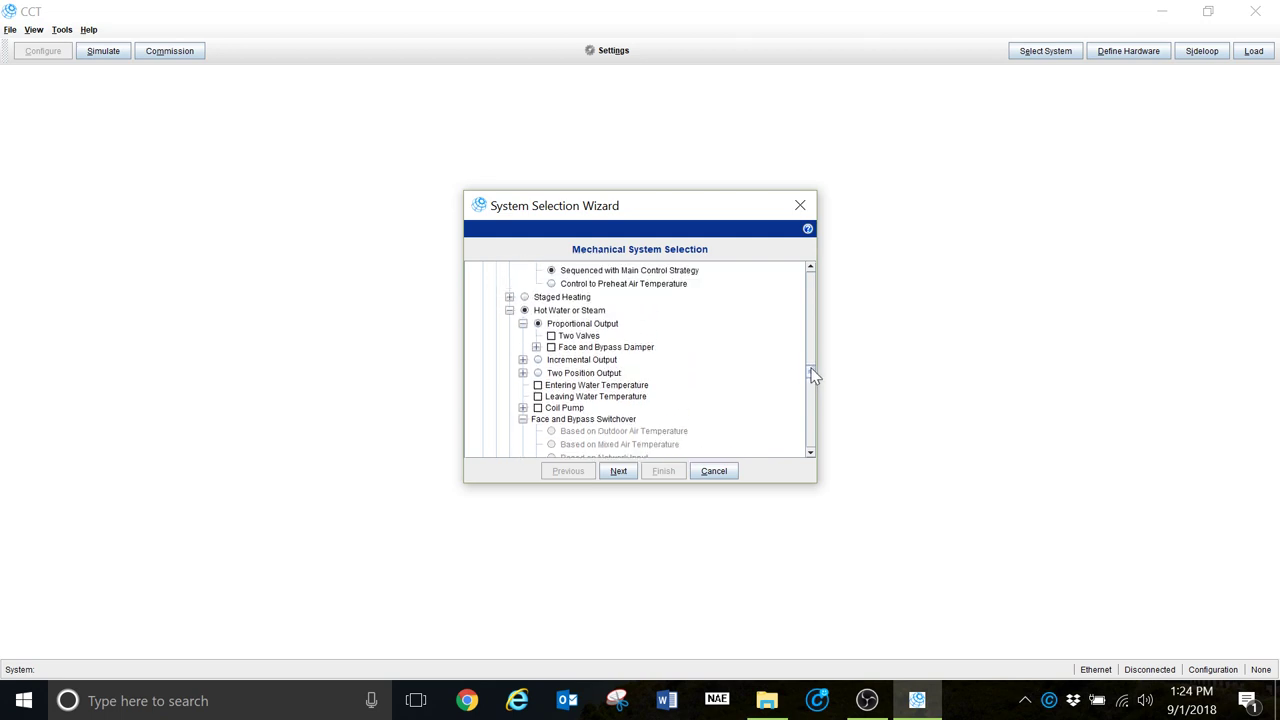
scroll(813, 376, up, 1)
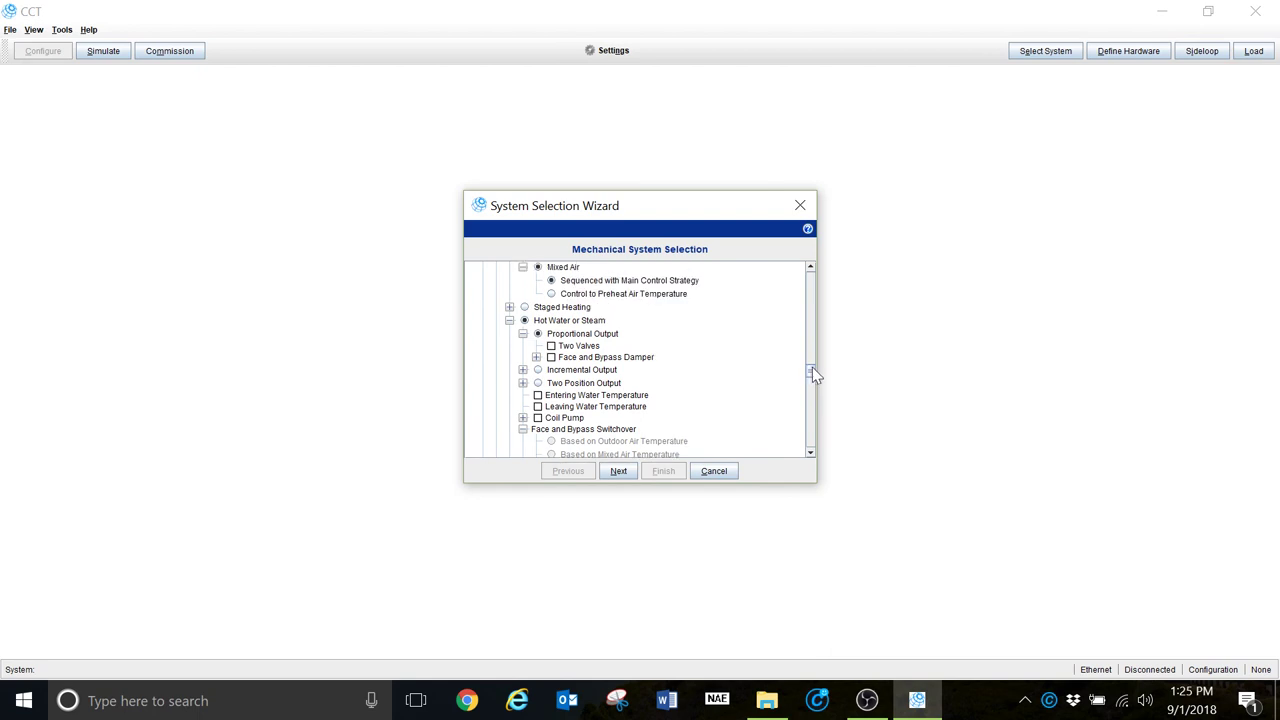
scroll(812, 367, up, 1)
scroll(812, 366, down, 4)
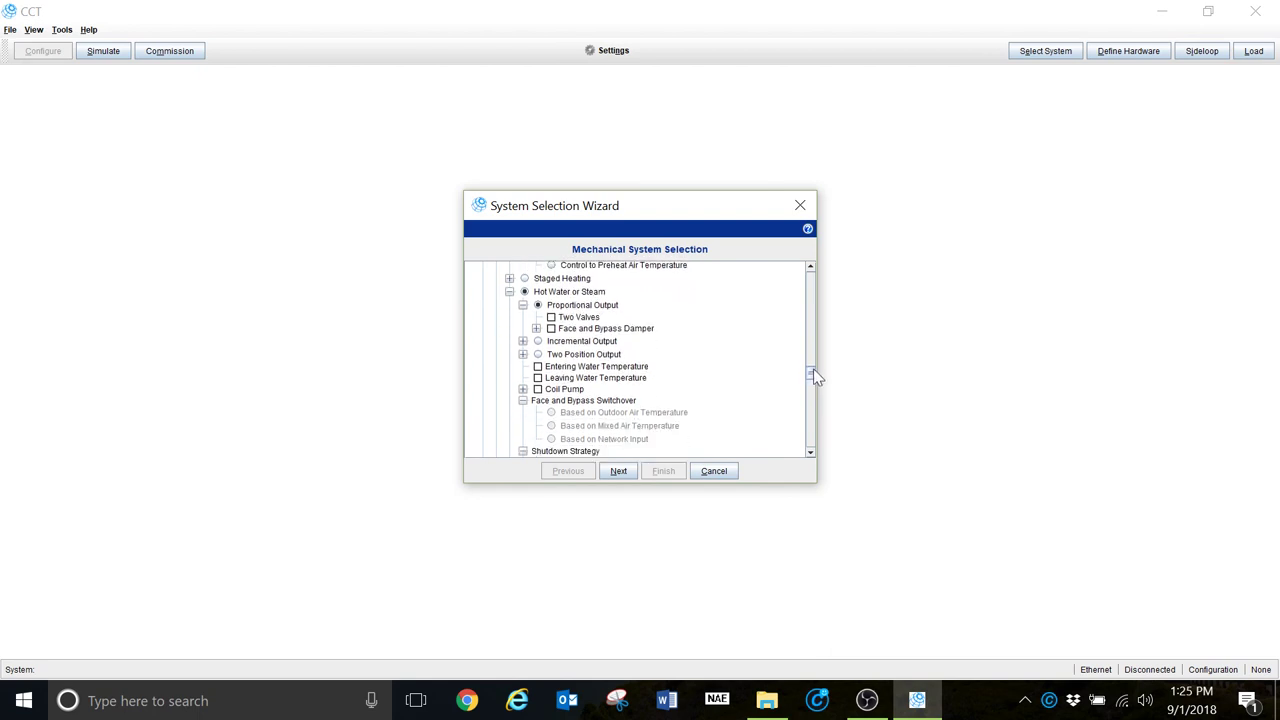
scroll(813, 376, down, 5)
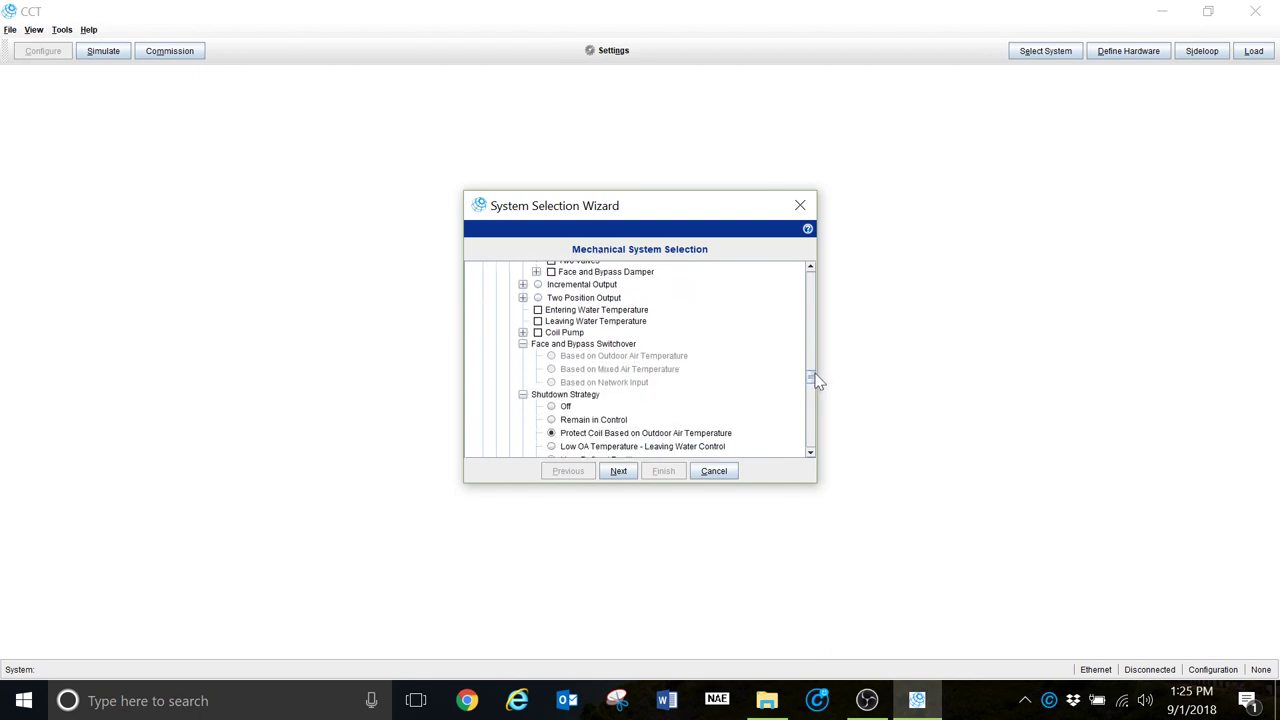
scroll(815, 380, down, 1)
scroll(815, 377, down, 4)
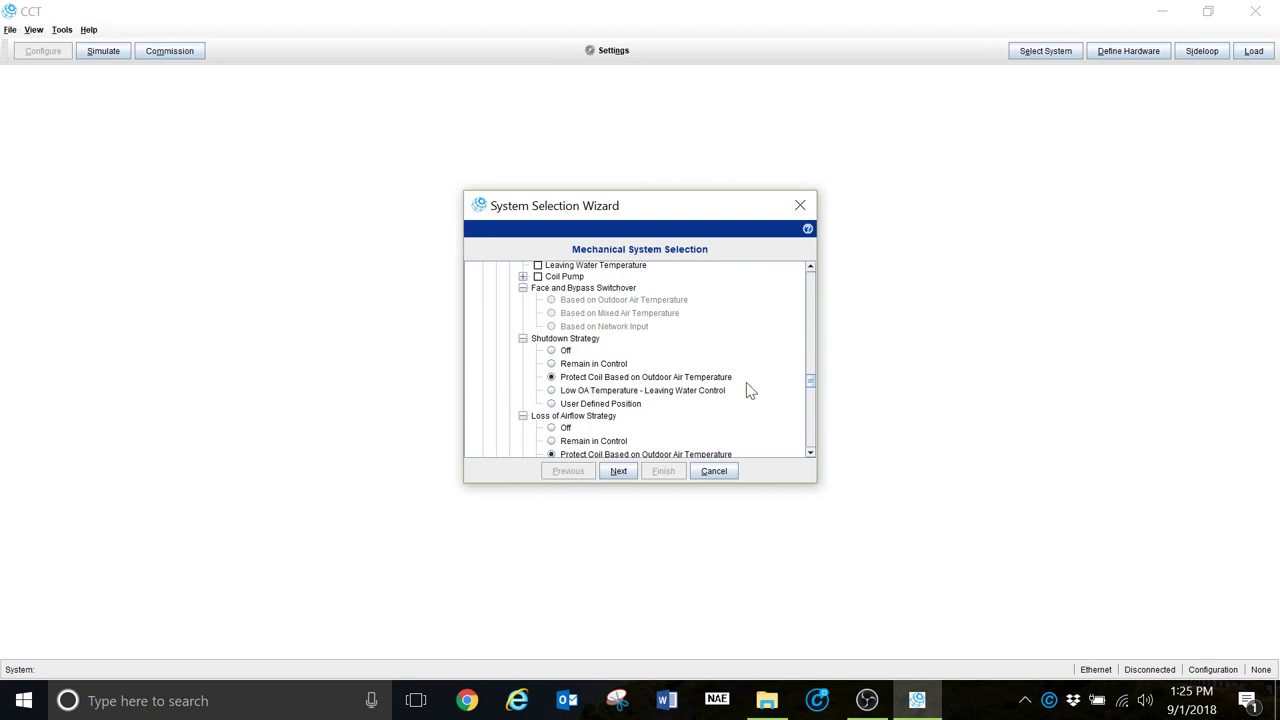
drag(806, 377, 810, 393)
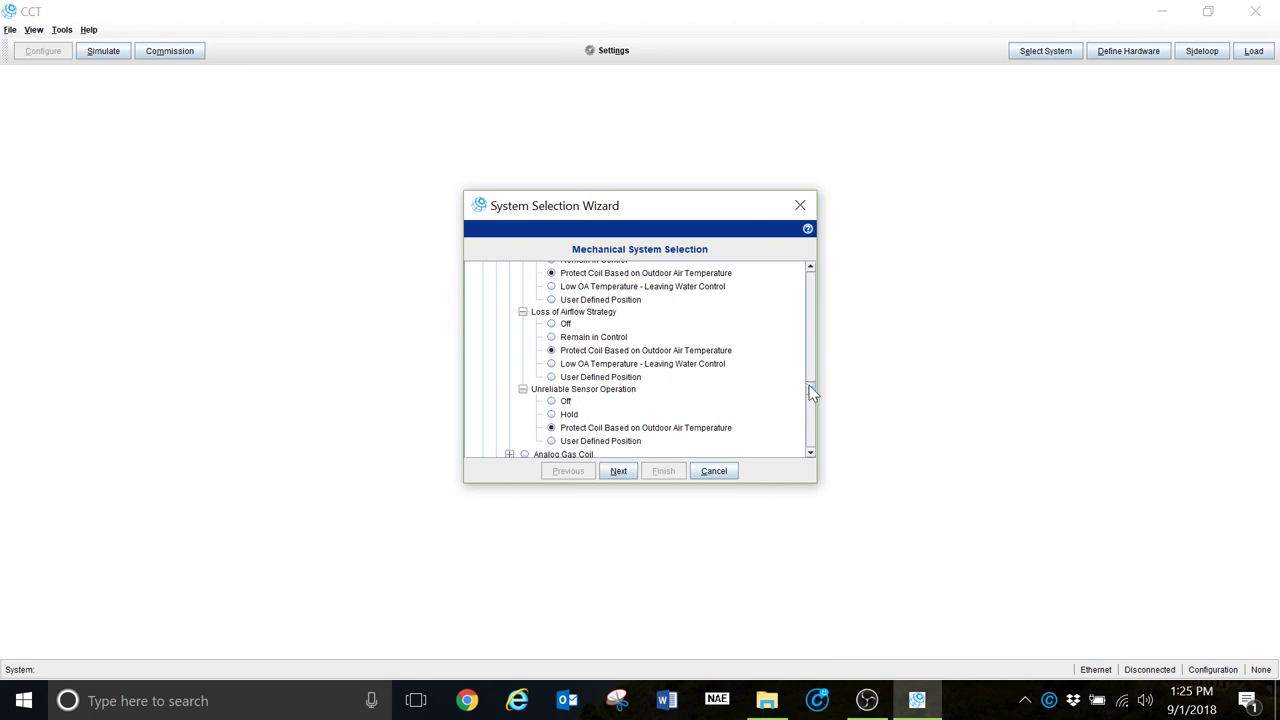
Examine the Cooling coil's Chilled Water actuator, water temperature and coil pump options and its Shutdown and Loss of Airflow strategies.
drag(811, 391, 816, 394)
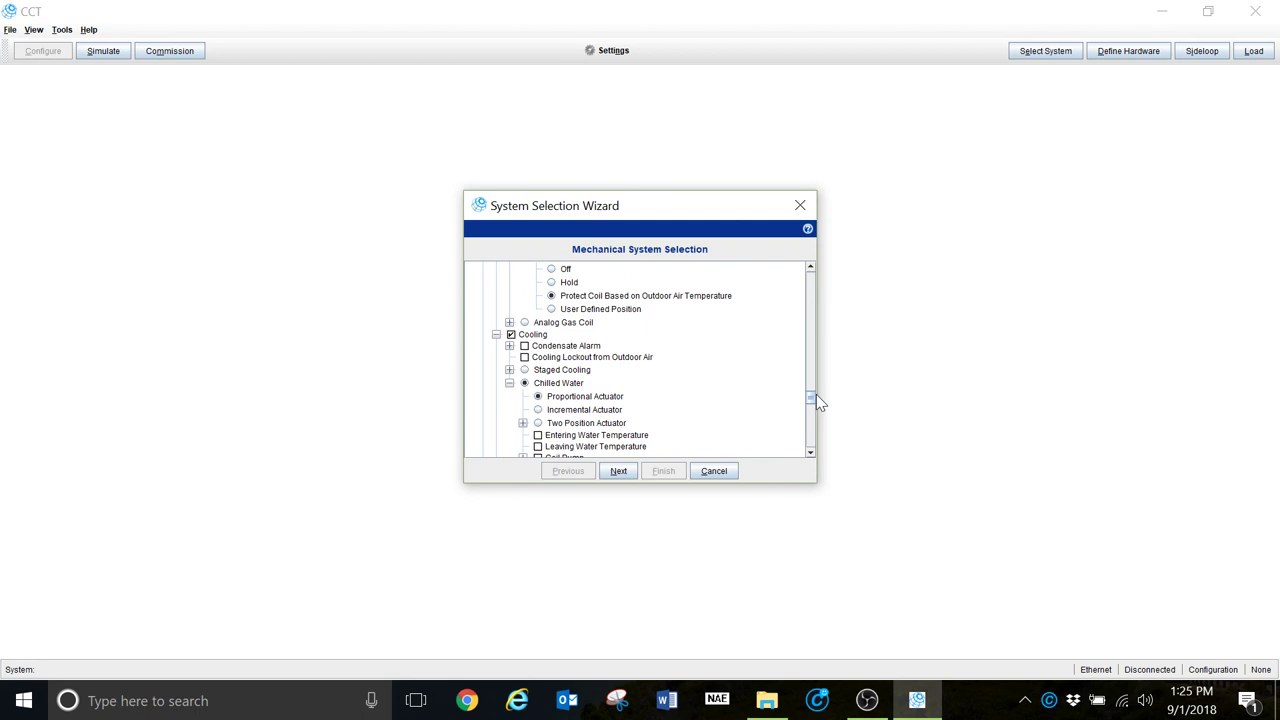
drag(816, 394, 815, 397)
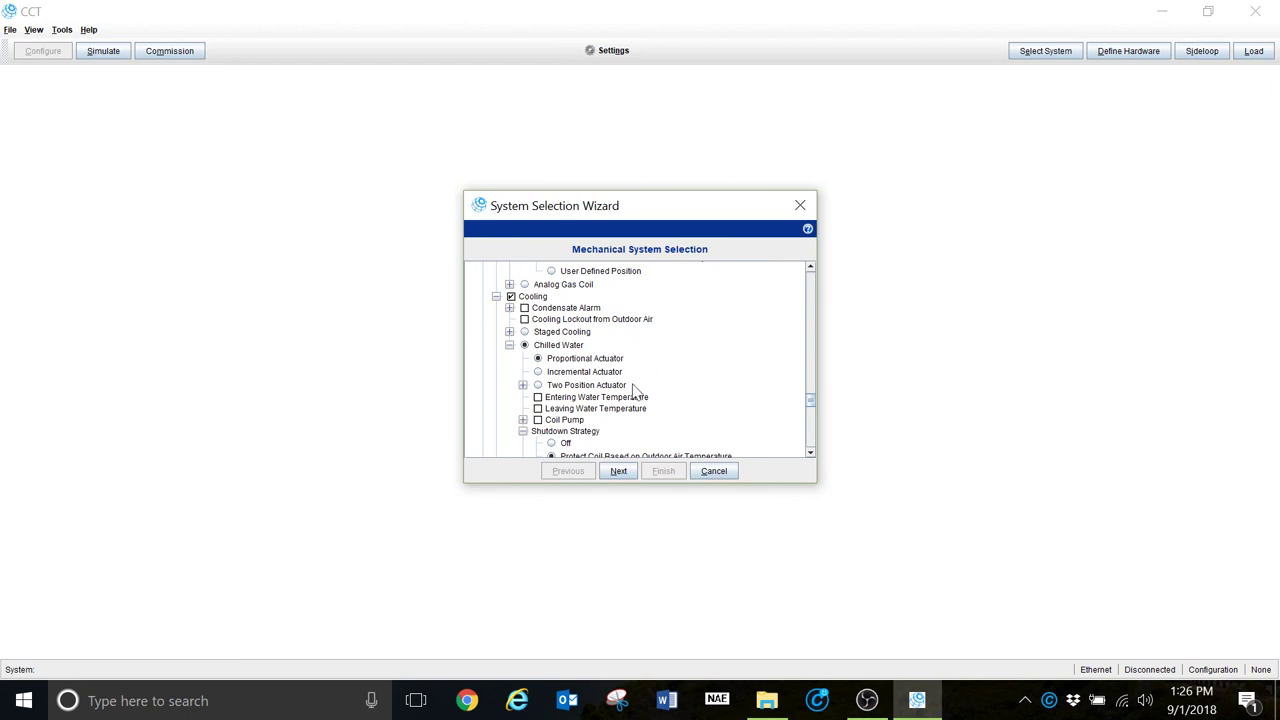
click(809, 452)
click(809, 452)
click(809, 452)
click(809, 452)
click(809, 452)
click(809, 452)
click(809, 452)
click(809, 452)
click(809, 452)
click(809, 452)
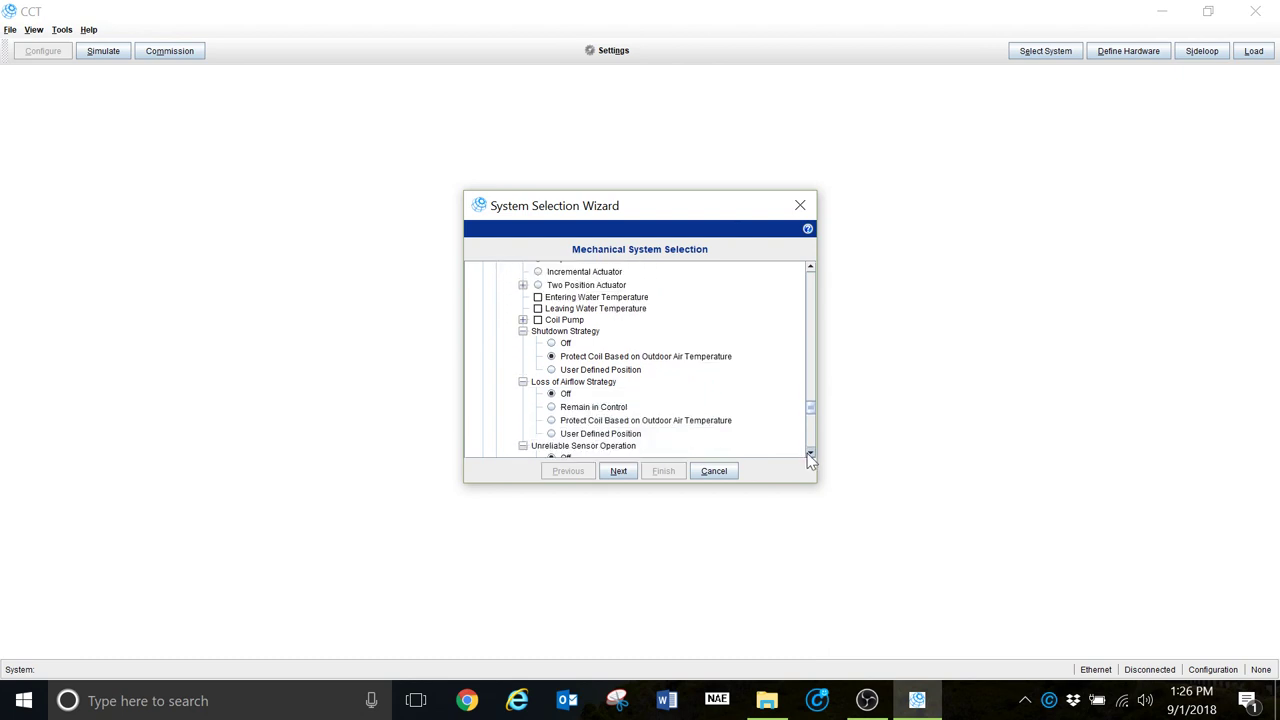
click(809, 452)
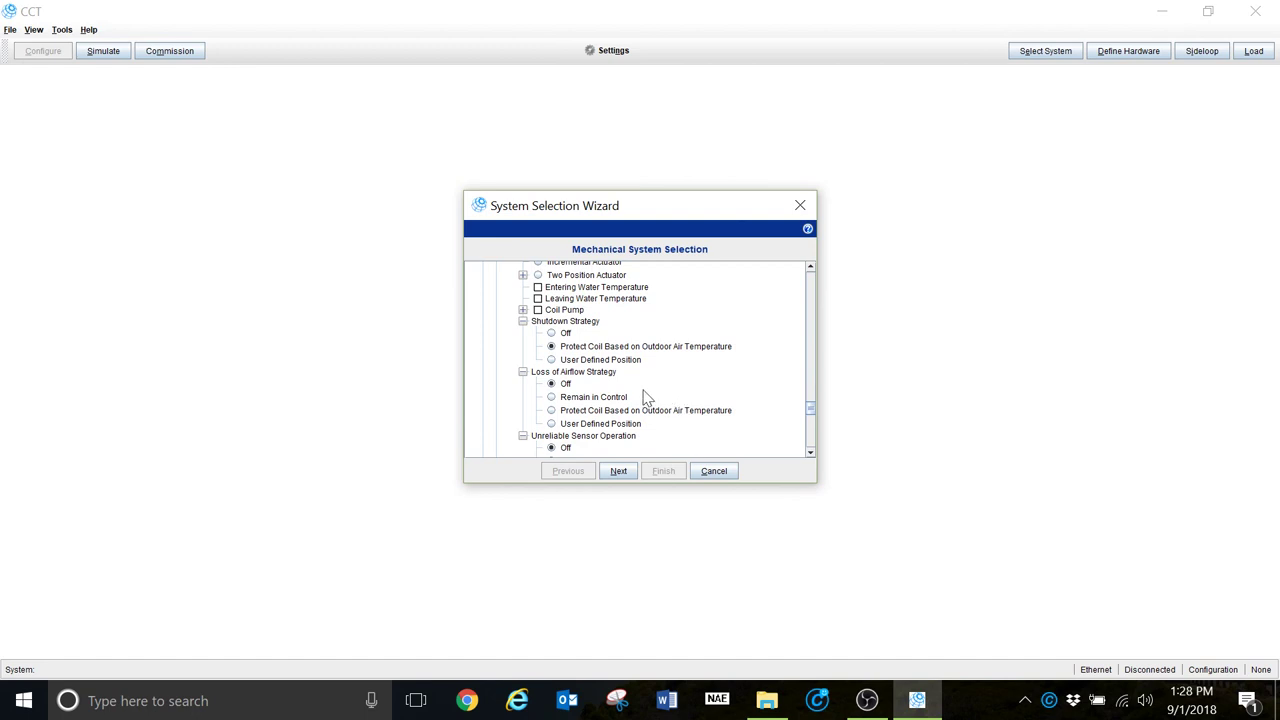
Remove the Reheat coil from the mechanical system selection.
click(811, 452)
click(811, 452)
click(811, 452)
click(811, 452)
click(811, 452)
click(811, 452)
click(811, 452)
click(811, 452)
click(811, 452)
click(811, 452)
click(811, 452)
click(811, 452)
click(811, 452)
click(811, 452)
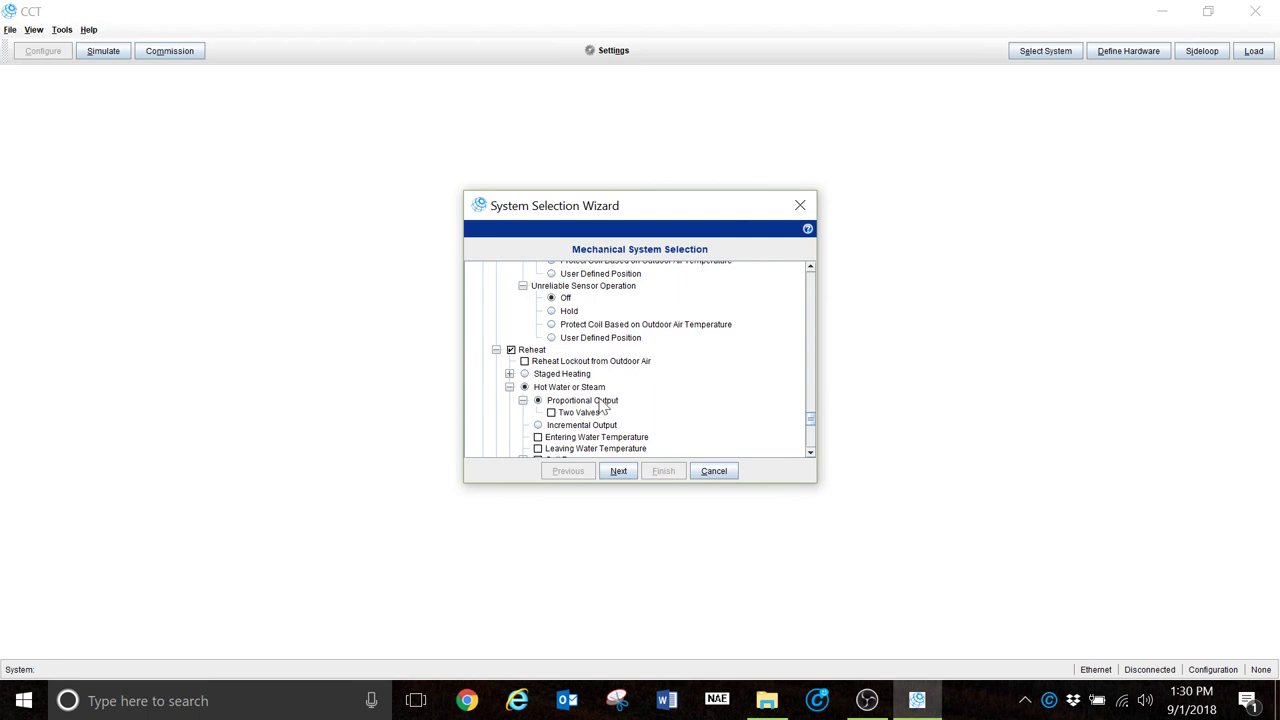
click(511, 350)
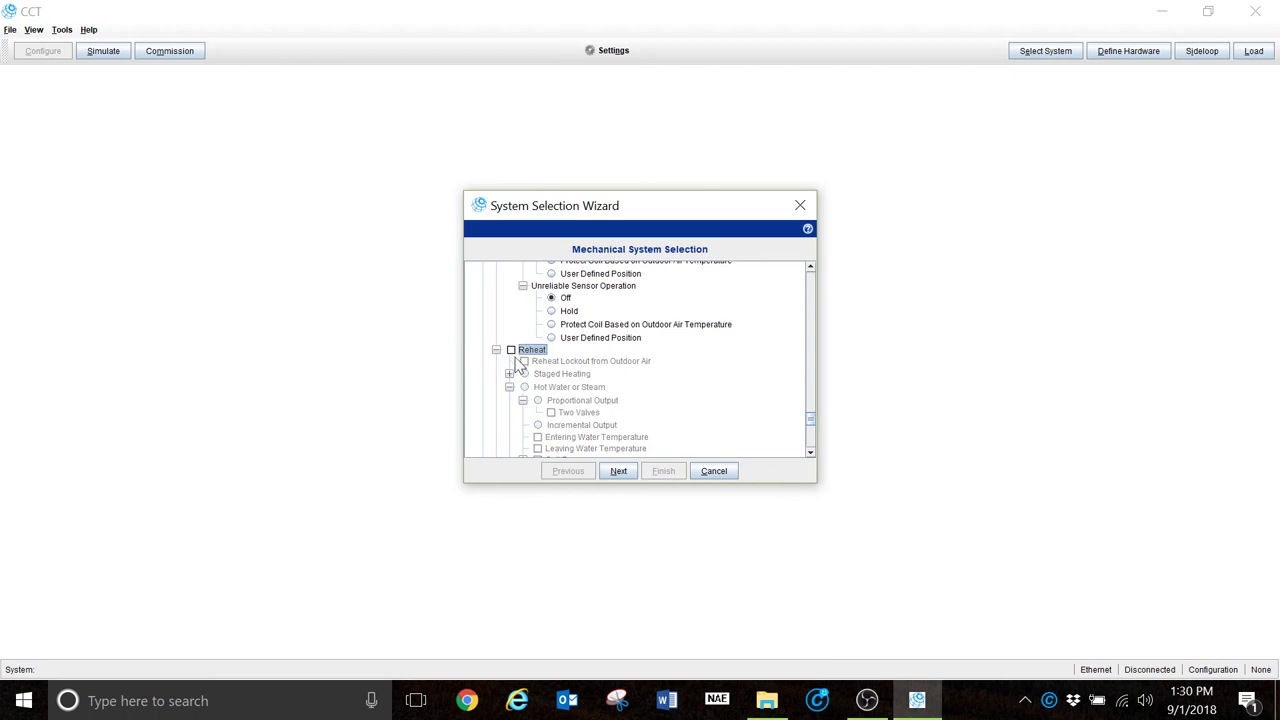
Try enabling Dehumidification Control to view its Zone Humidity and Return Air Humidity choices, and disable it again.
click(810, 452)
click(810, 452)
click(810, 452)
click(810, 452)
click(810, 452)
click(810, 452)
click(810, 452)
click(810, 452)
click(810, 452)
click(810, 452)
click(810, 452)
click(810, 452)
click(810, 452)
click(810, 452)
click(810, 452)
click(810, 452)
click(810, 452)
click(810, 452)
click(810, 452)
click(810, 452)
click(810, 452)
click(810, 452)
click(810, 452)
click(810, 452)
click(810, 452)
click(810, 452)
click(810, 452)
click(810, 452)
click(810, 452)
click(810, 452)
click(810, 452)
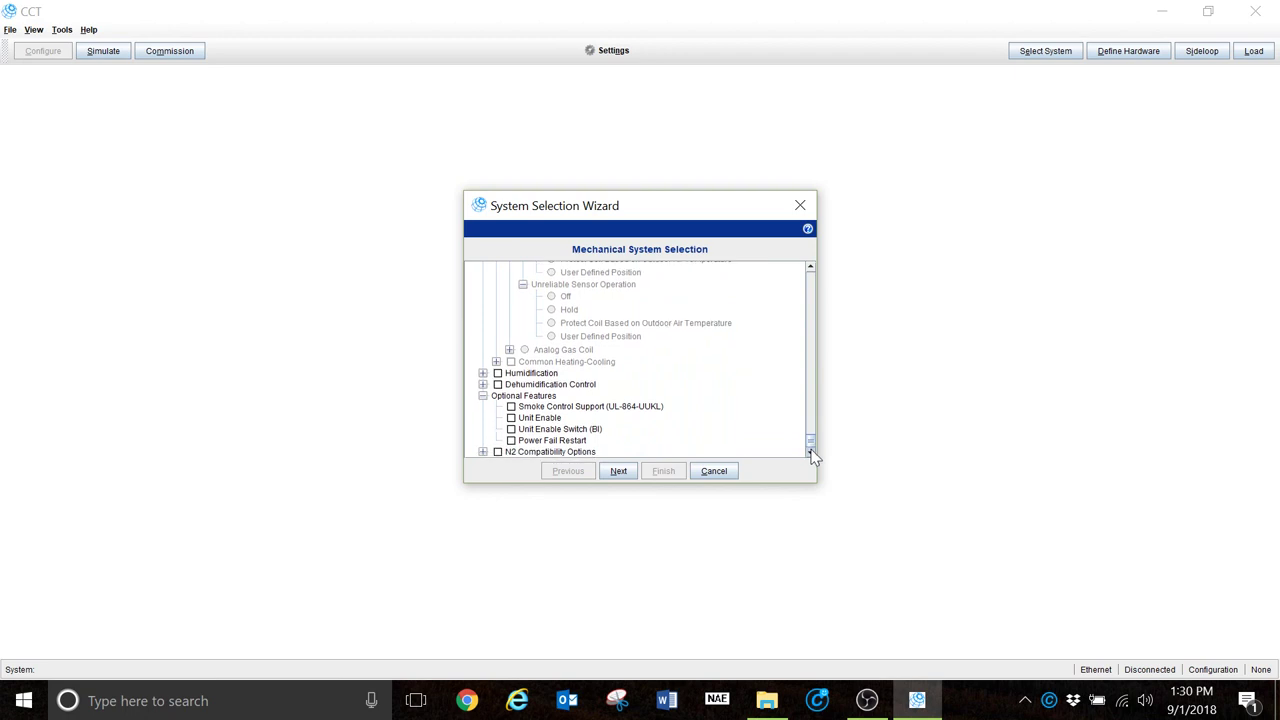
click(498, 386)
click(483, 385)
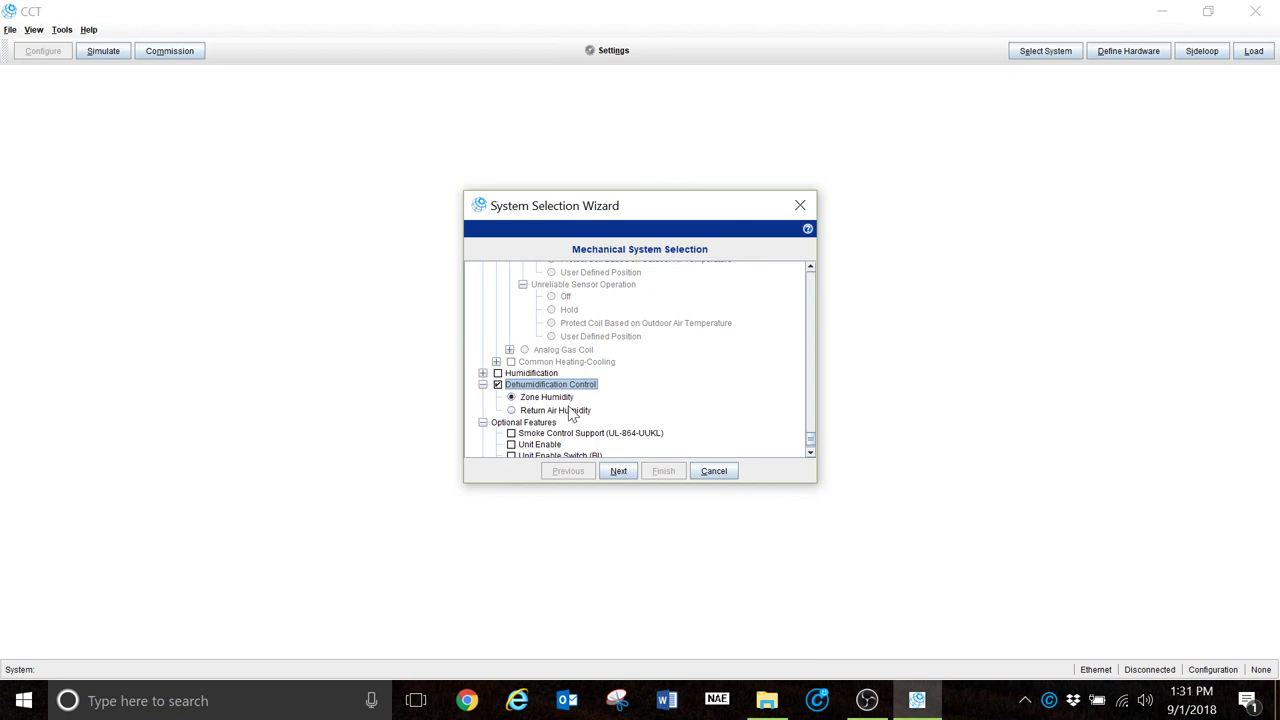
click(498, 385)
View the N2 Compatibility Options and advance the wizard to Control Logic Selection.
mouse_move(811, 438)
mouse_down()
mouse_move(806, 412)
mouse_move(811, 437)
mouse_up()
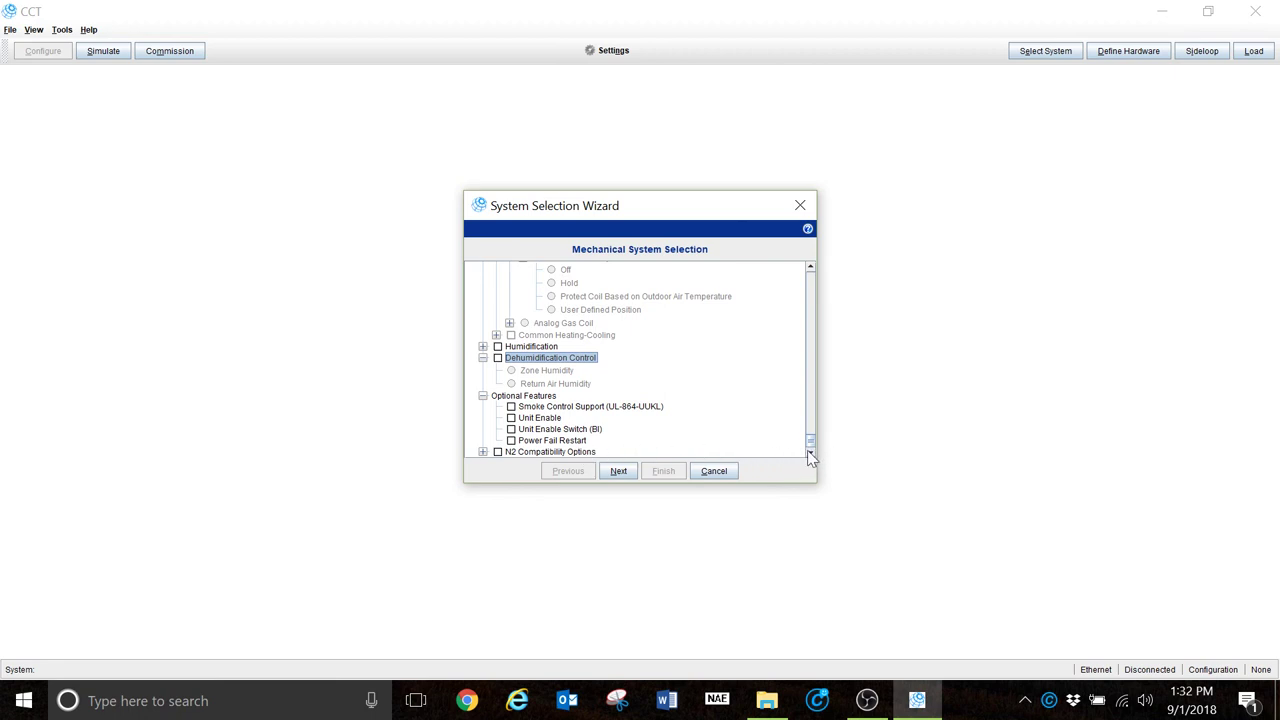
click(483, 451)
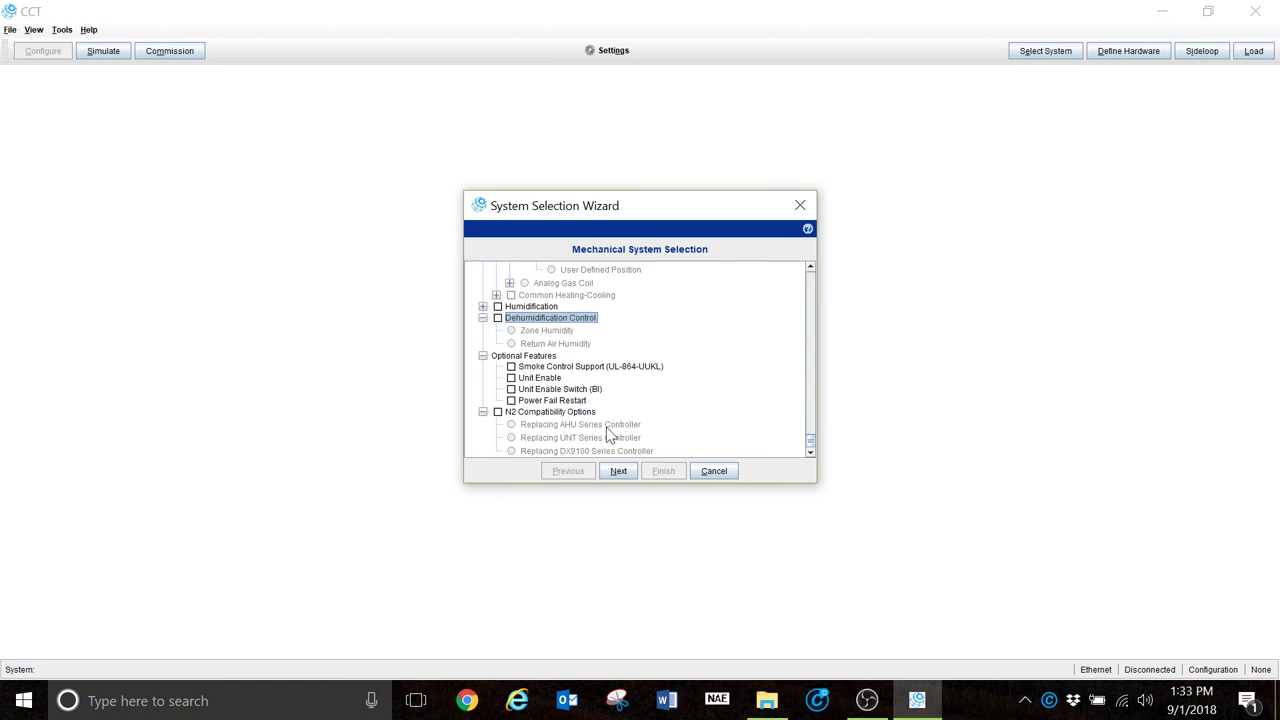
click(614, 470)
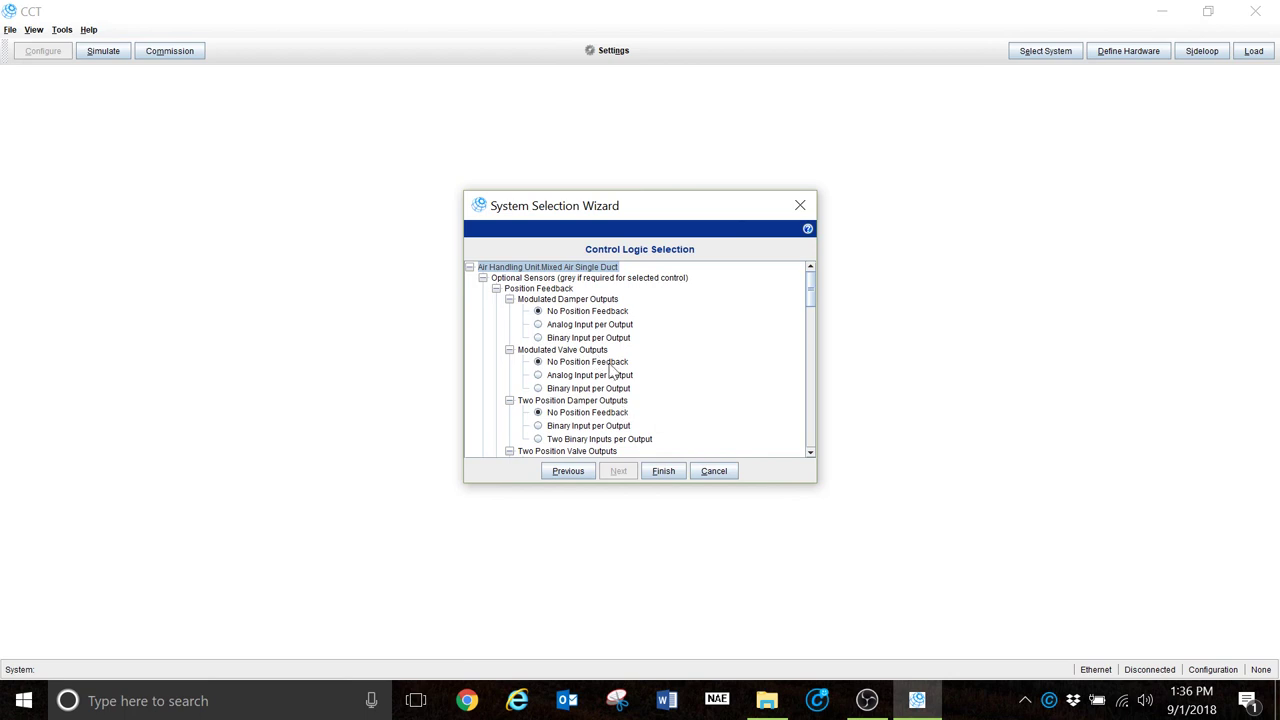
Examine the Position Feedback options for modulated and two position damper and valve outputs and for VSD outputs.
click(811, 455)
scroll(811, 455, down, 6)
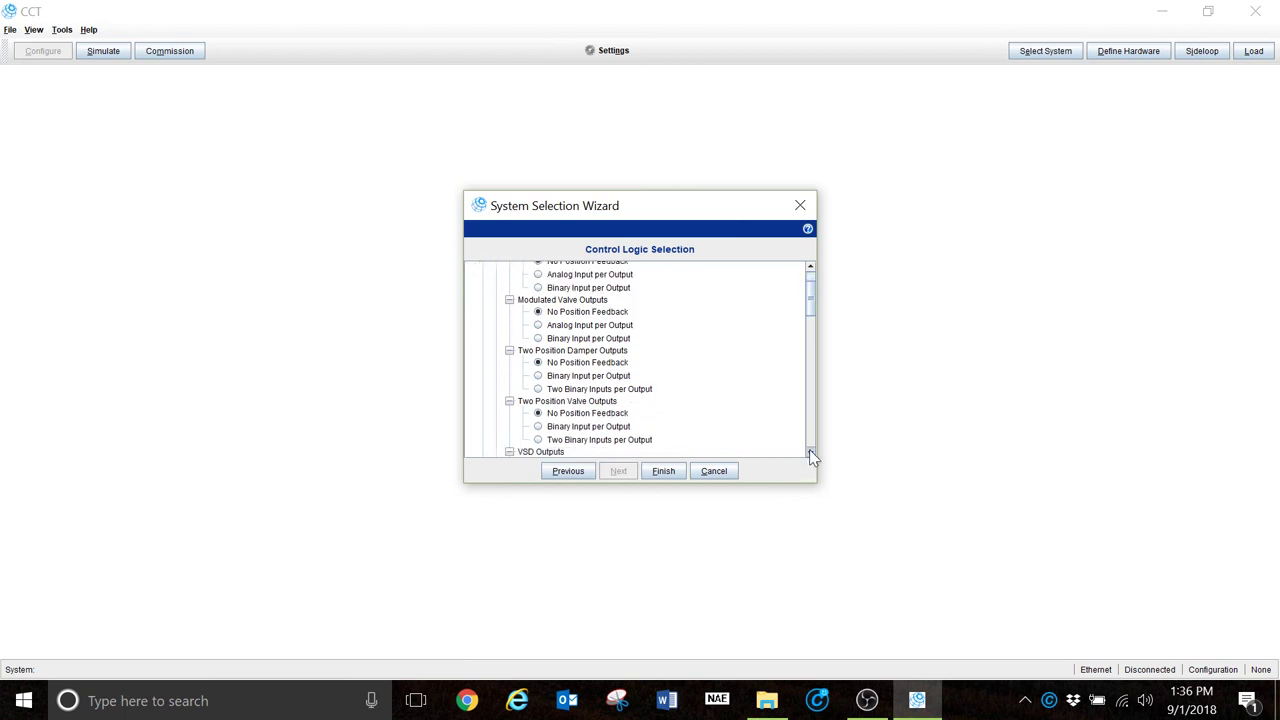
scroll(811, 455, down, 2)
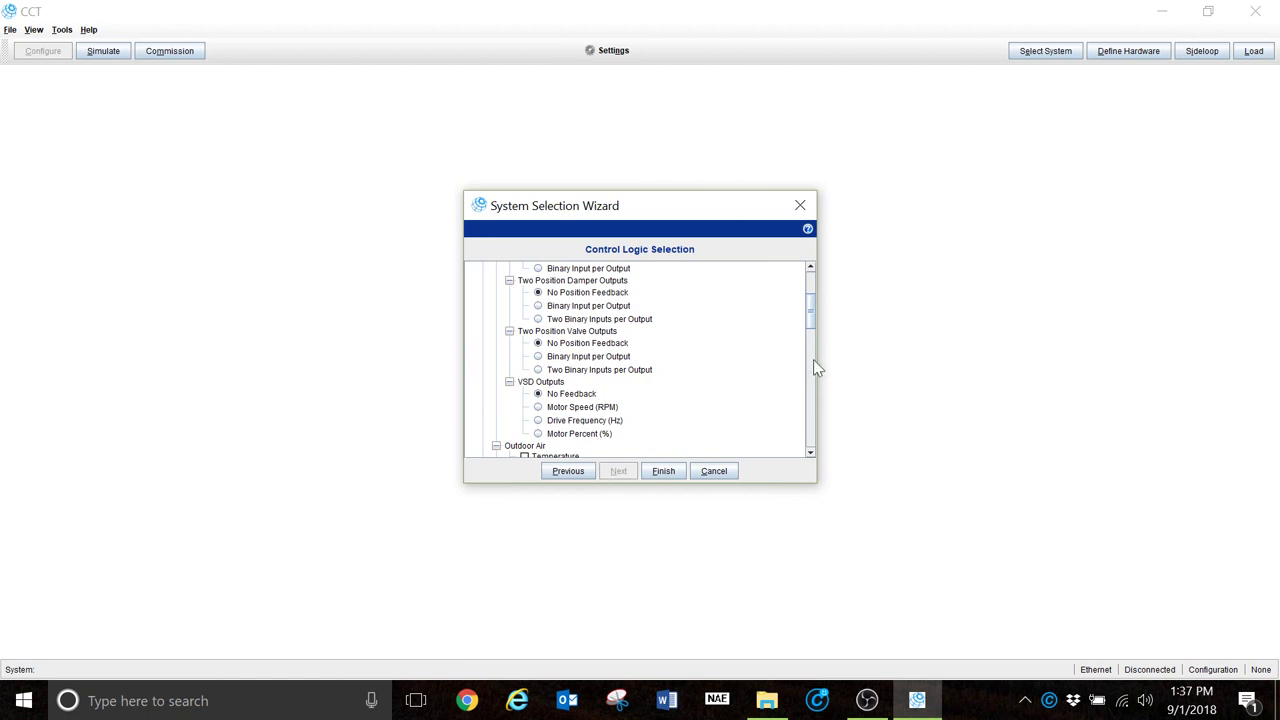
Add the Outdoor Air Temperature sensor to the optional sensors.
click(810, 452)
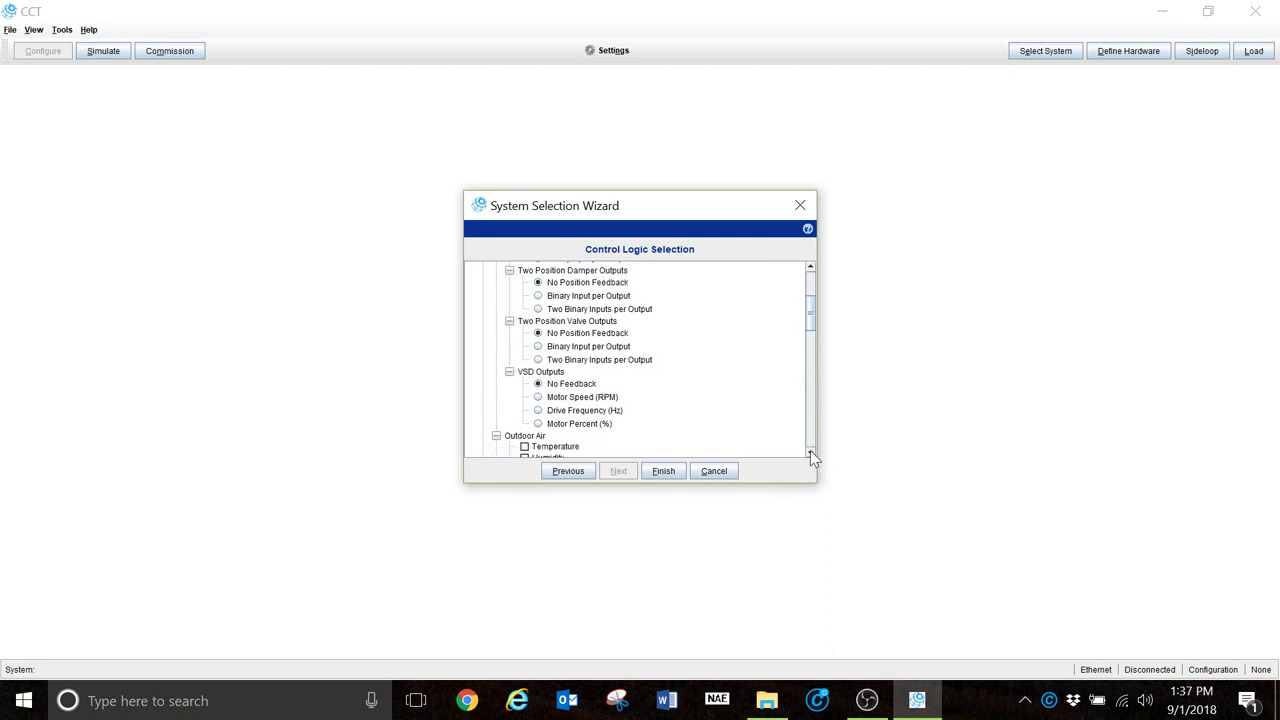
click(810, 452)
click(810, 452)
click(810, 452)
click(810, 452)
click(810, 452)
click(810, 452)
click(810, 452)
click(810, 452)
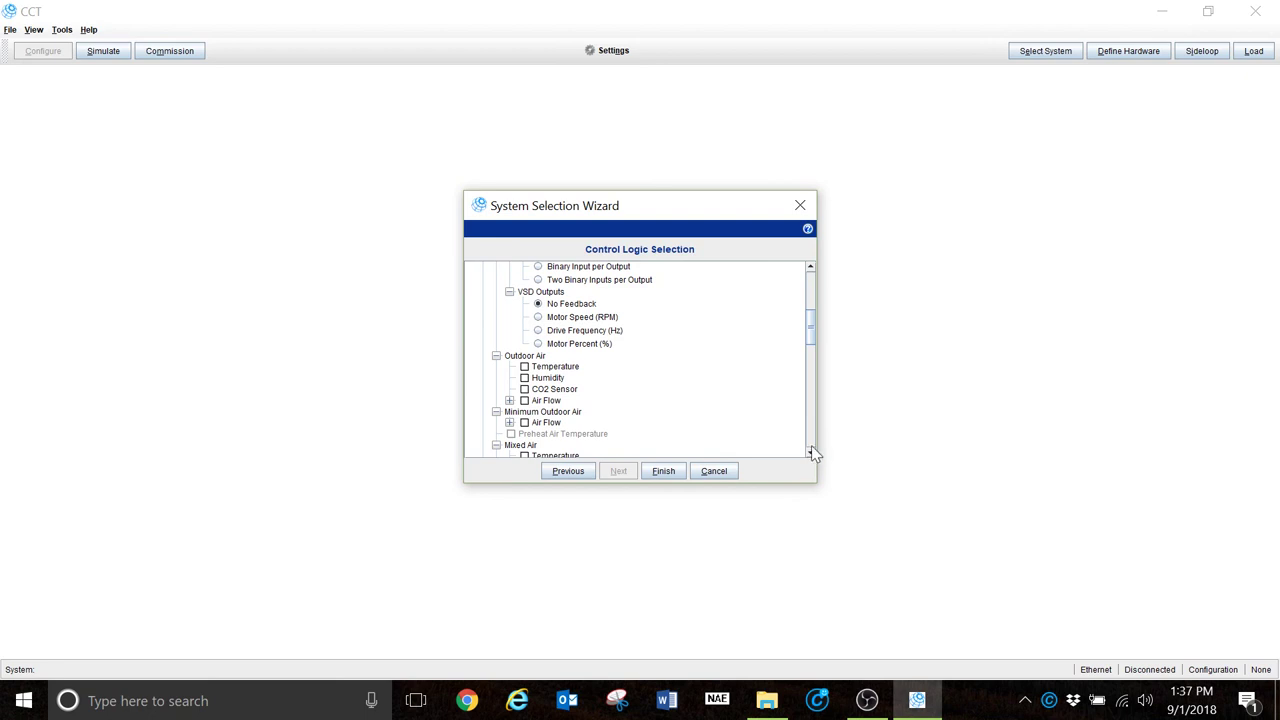
click(524, 367)
Add the Return Air Temperature sensor to the optional sensors.
click(810, 455)
click(810, 455)
click(810, 455)
click(810, 455)
click(810, 455)
click(810, 455)
click(810, 455)
click(810, 455)
click(810, 455)
click(810, 455)
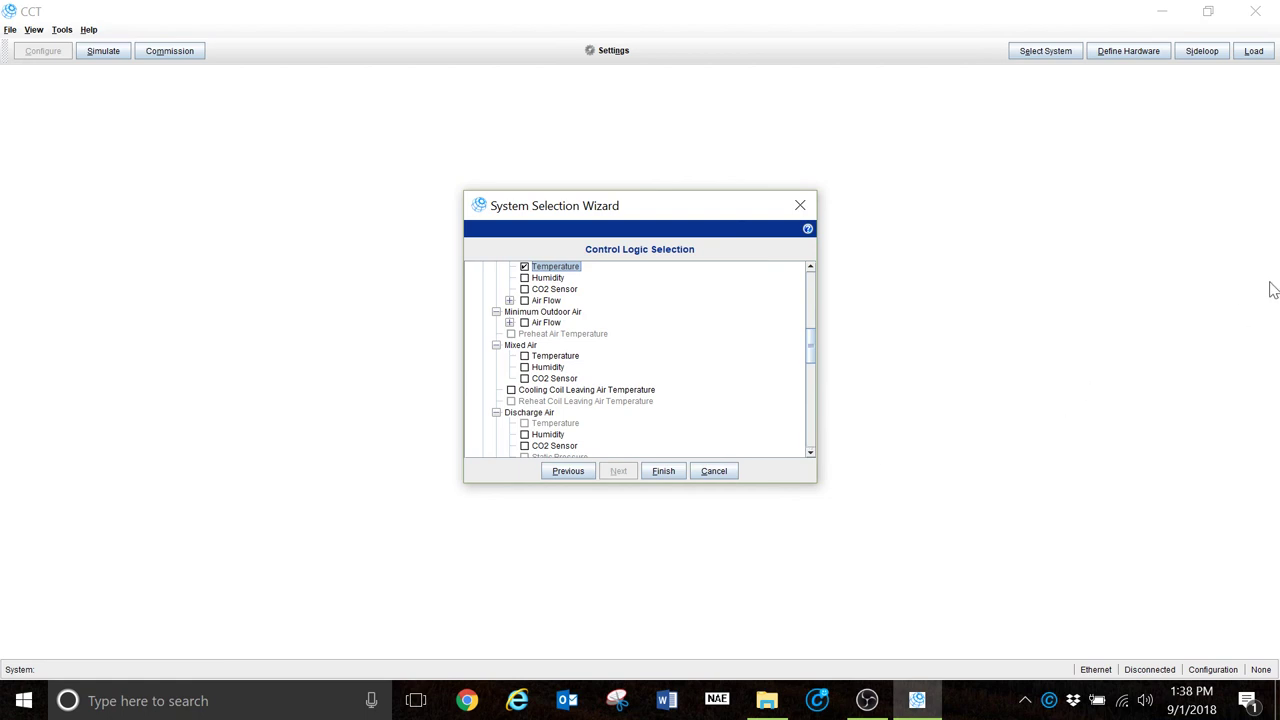
click(810, 452)
click(810, 452)
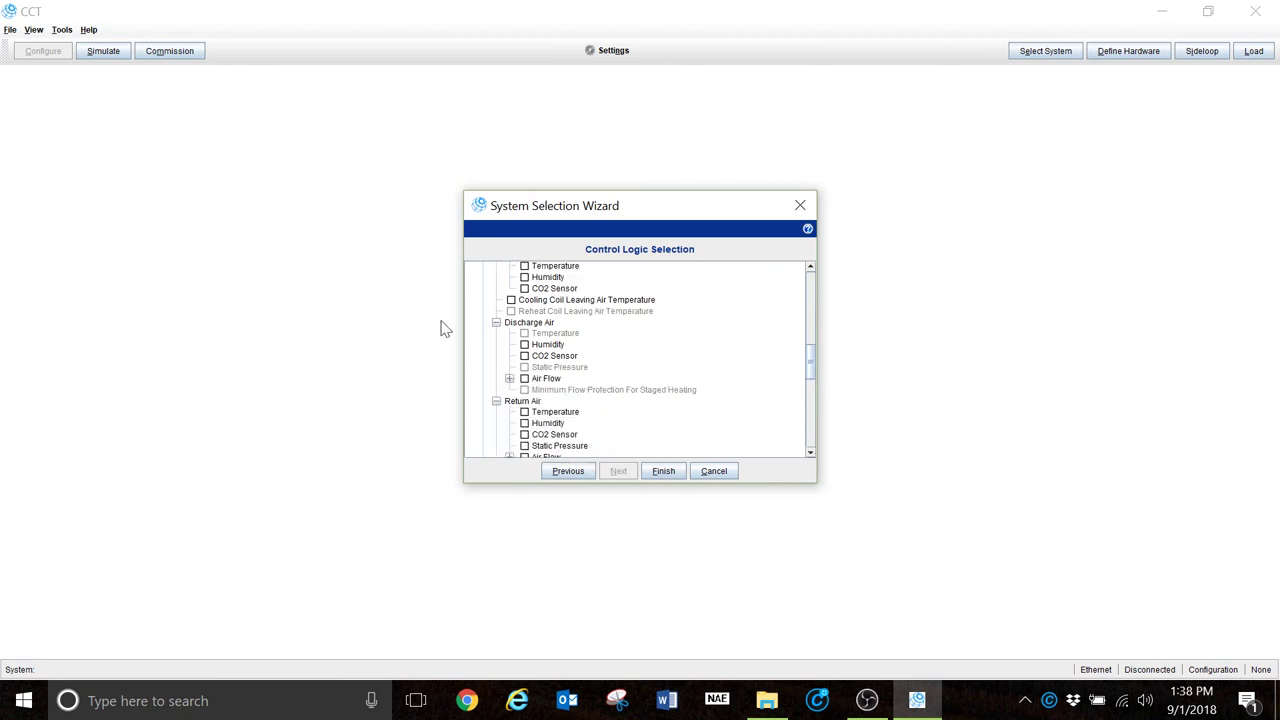
click(525, 356)
click(523, 333)
click(525, 412)
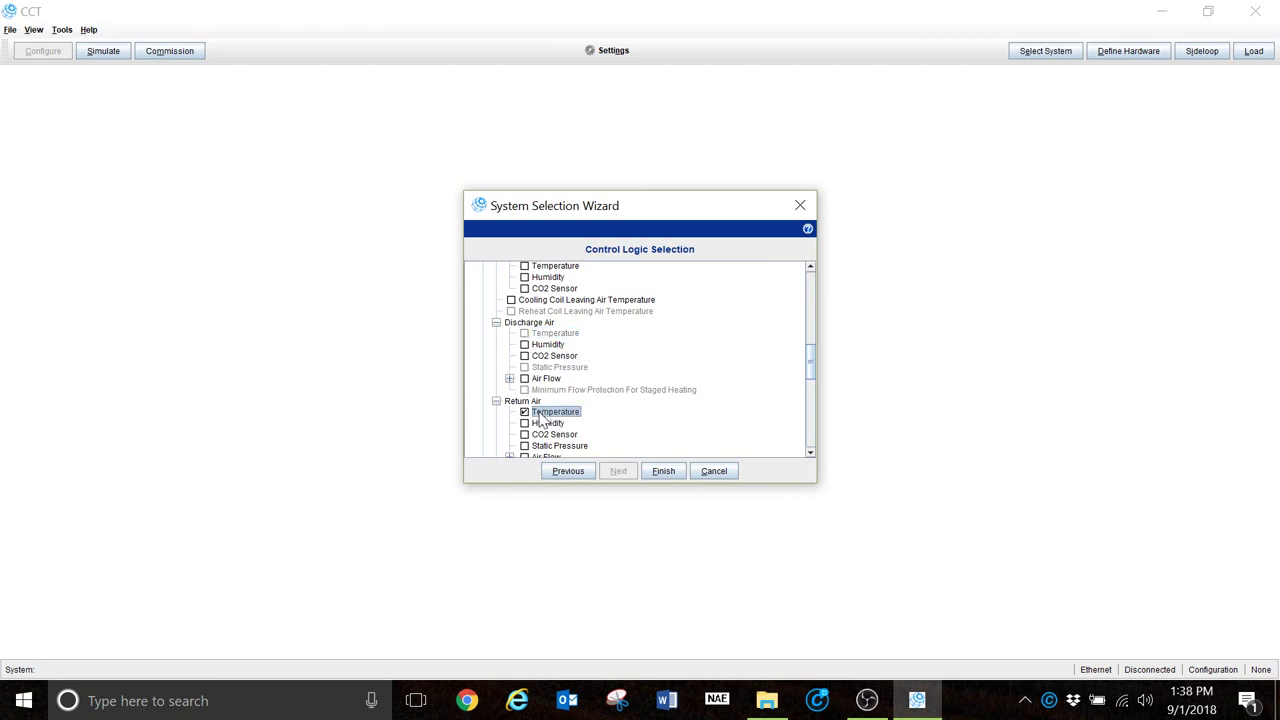
Examine the remaining optional sensors for Return Air, Relief Air, Zone and Misc.
click(811, 452)
click(811, 452)
click(811, 452)
click(811, 452)
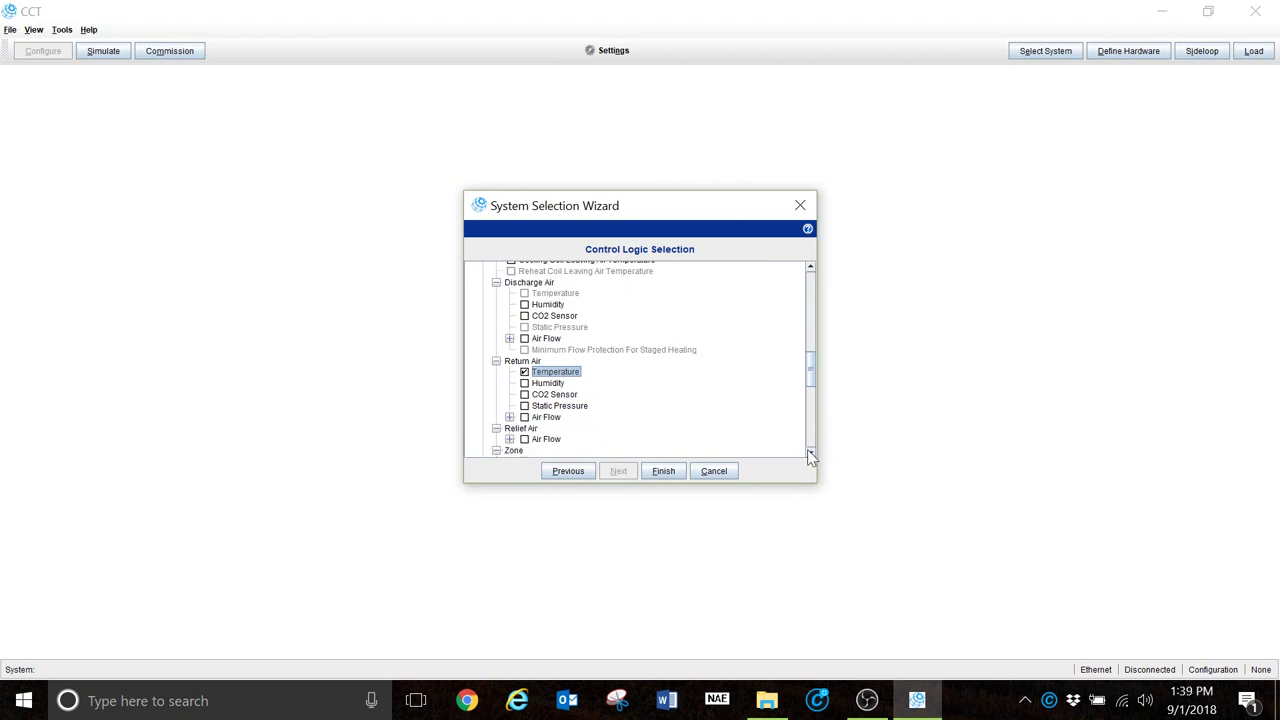
click(811, 452)
click(811, 452)
click(811, 452)
click(811, 452)
click(811, 452)
click(811, 452)
click(811, 452)
click(811, 452)
click(811, 452)
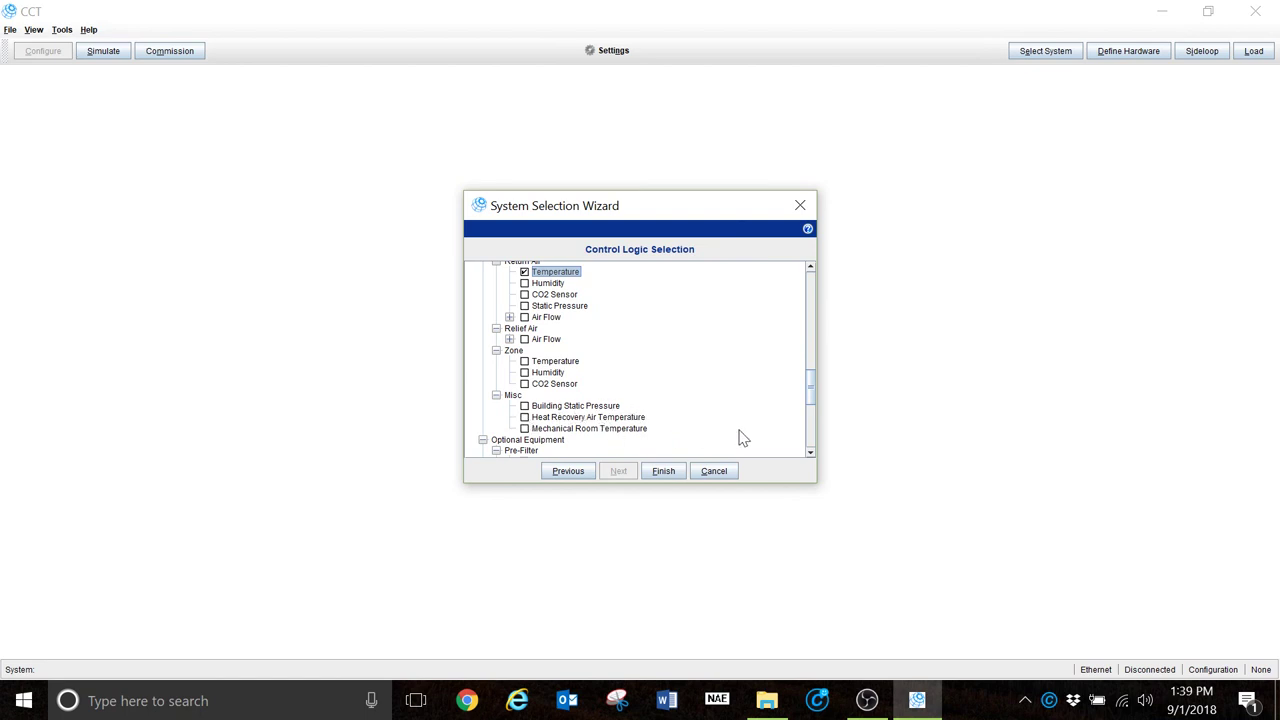
Examine the Optional Equipment choices for the Pre-Filter, Final Filter and Return Filter.
click(813, 454)
click(811, 452)
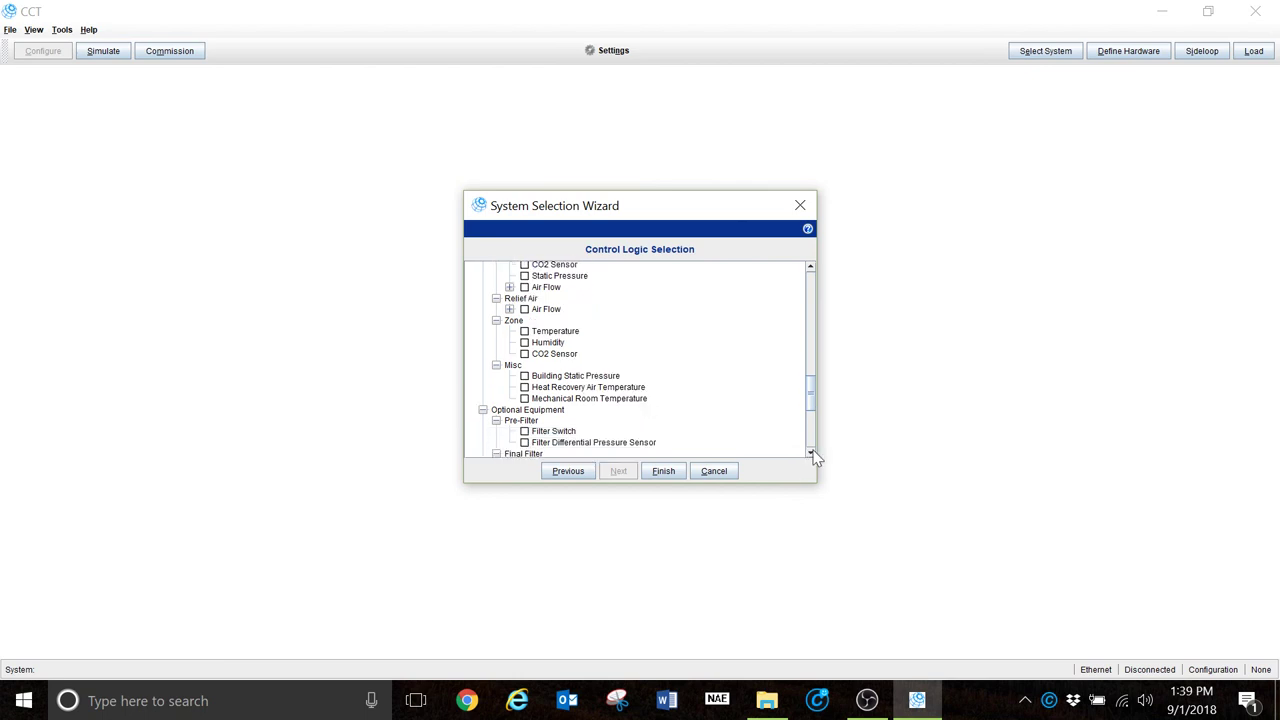
click(811, 452)
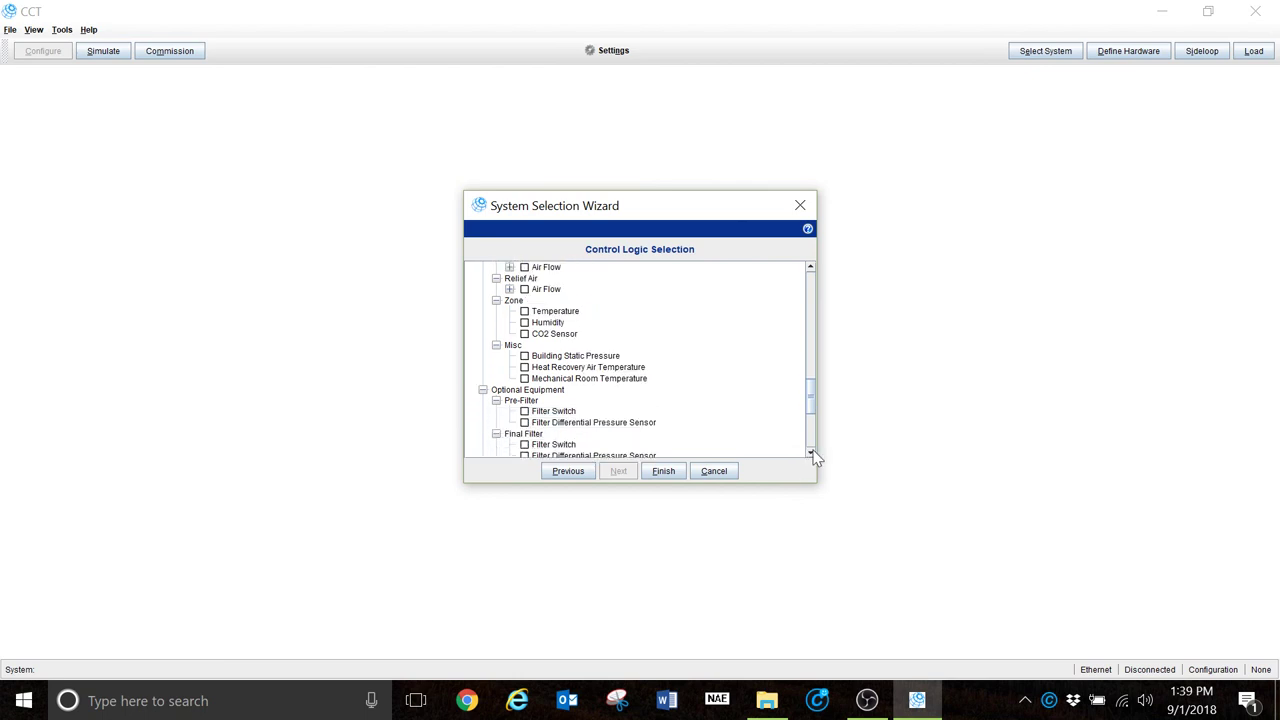
click(813, 454)
click(813, 454)
click(813, 454)
click(813, 454)
click(813, 454)
click(813, 454)
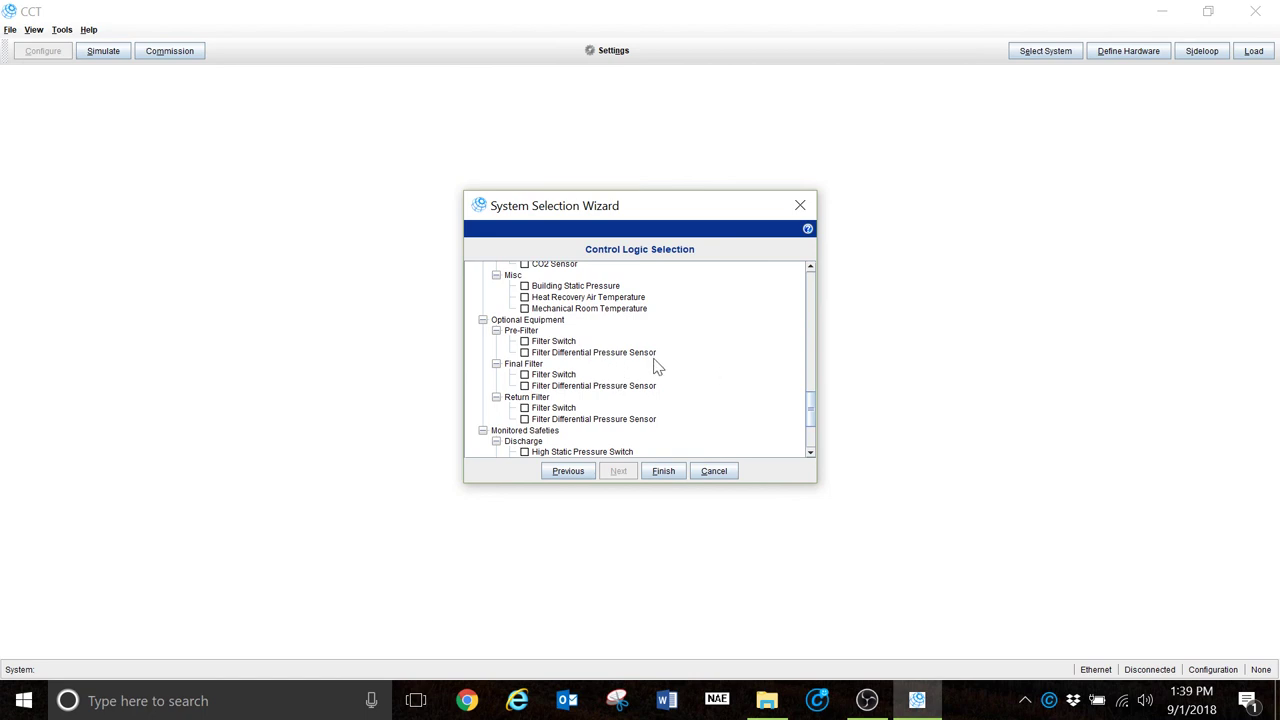
Add the discharge High Static Pressure Switch and the return Low Static Pressure Switch to the monitored safeties.
click(812, 452)
click(812, 452)
click(812, 452)
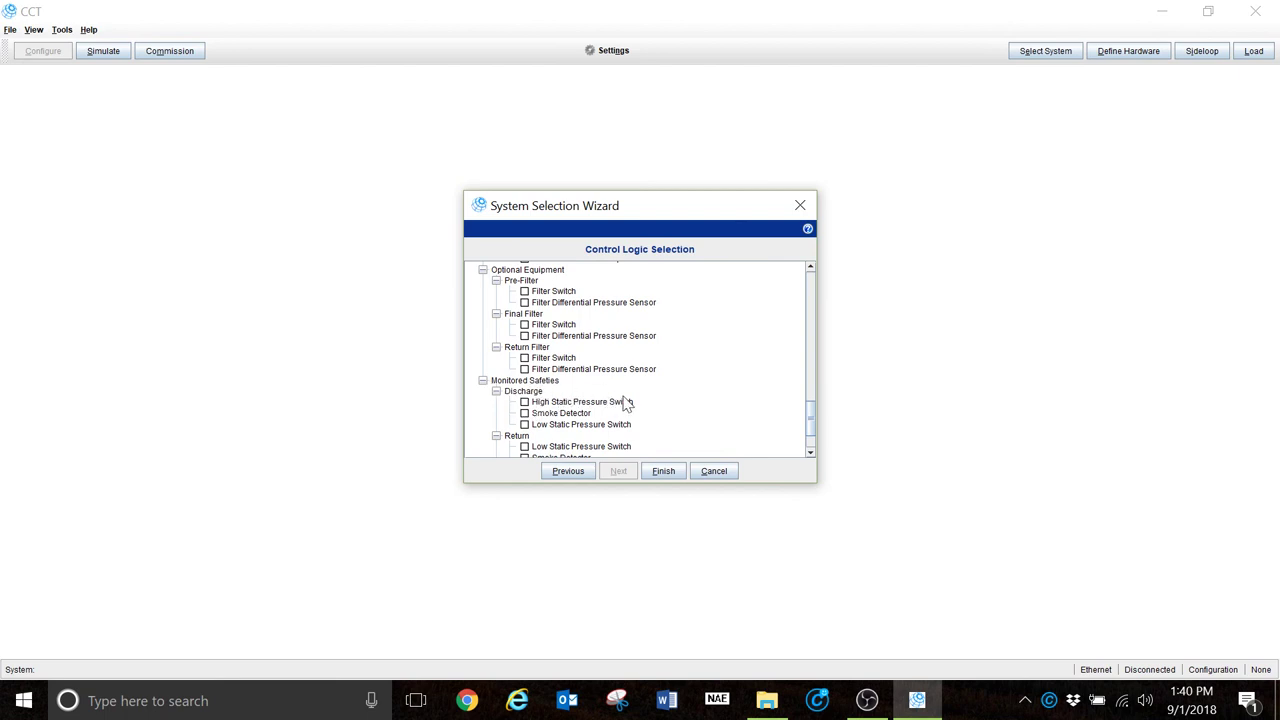
click(524, 402)
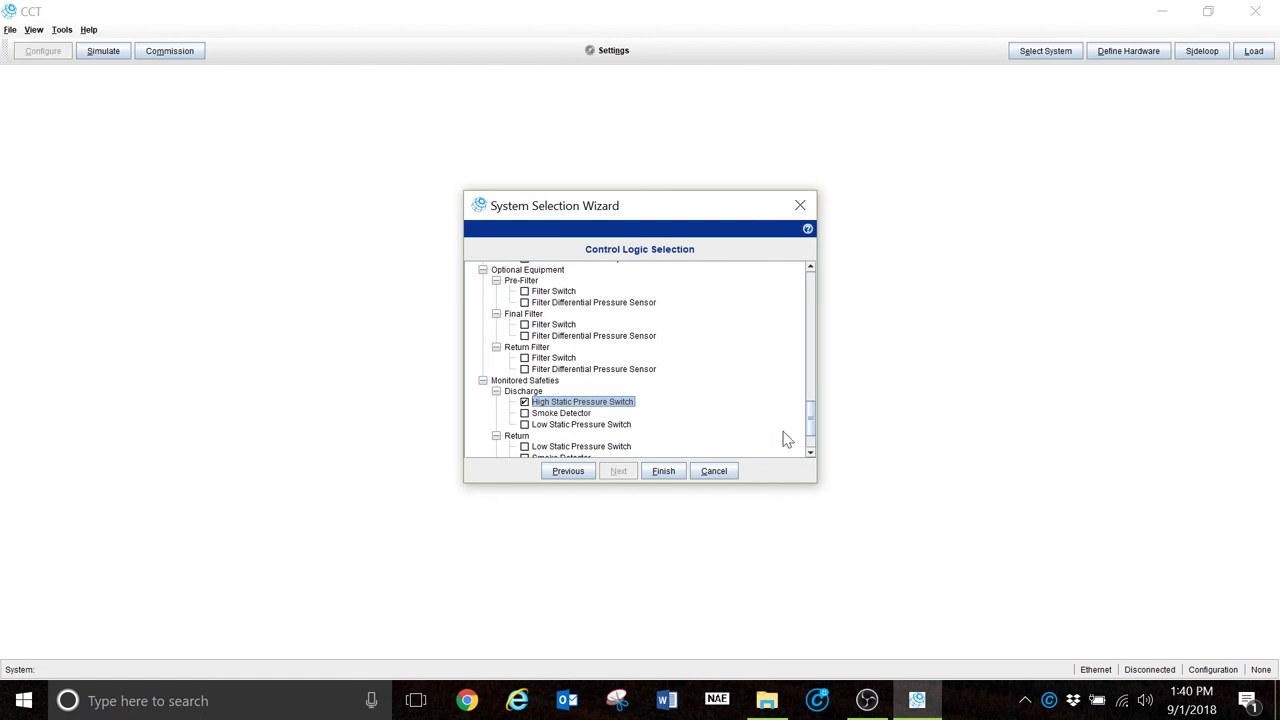
click(810, 452)
click(810, 452)
click(810, 452)
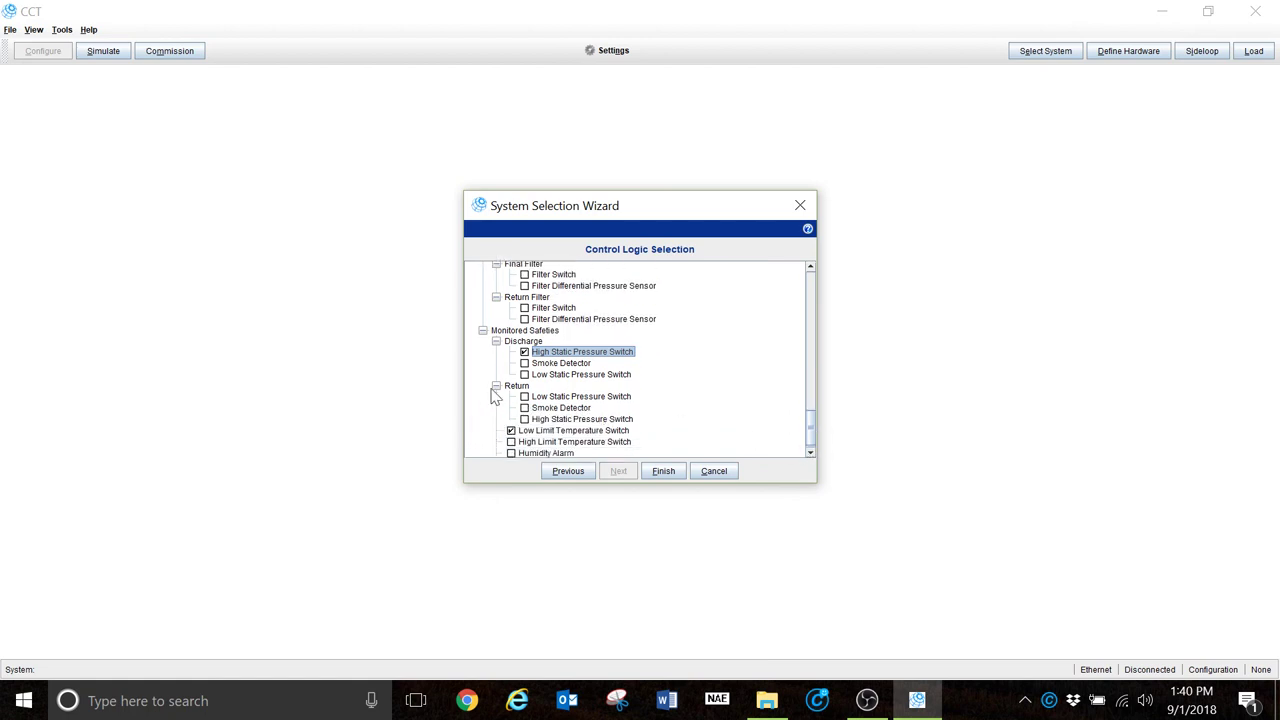
click(525, 397)
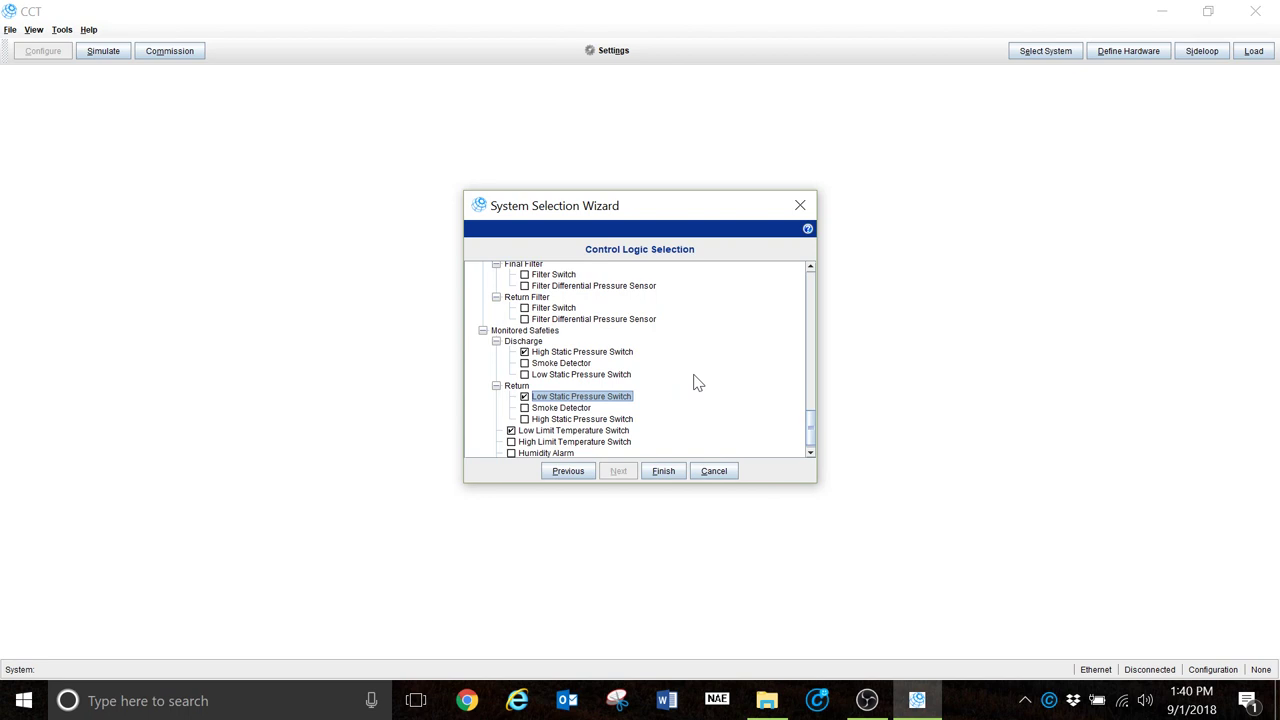
View the Fire Dampers options under the monitored safeties and finish the System Selection Wizard to generate the AHU application.
click(810, 453)
click(810, 453)
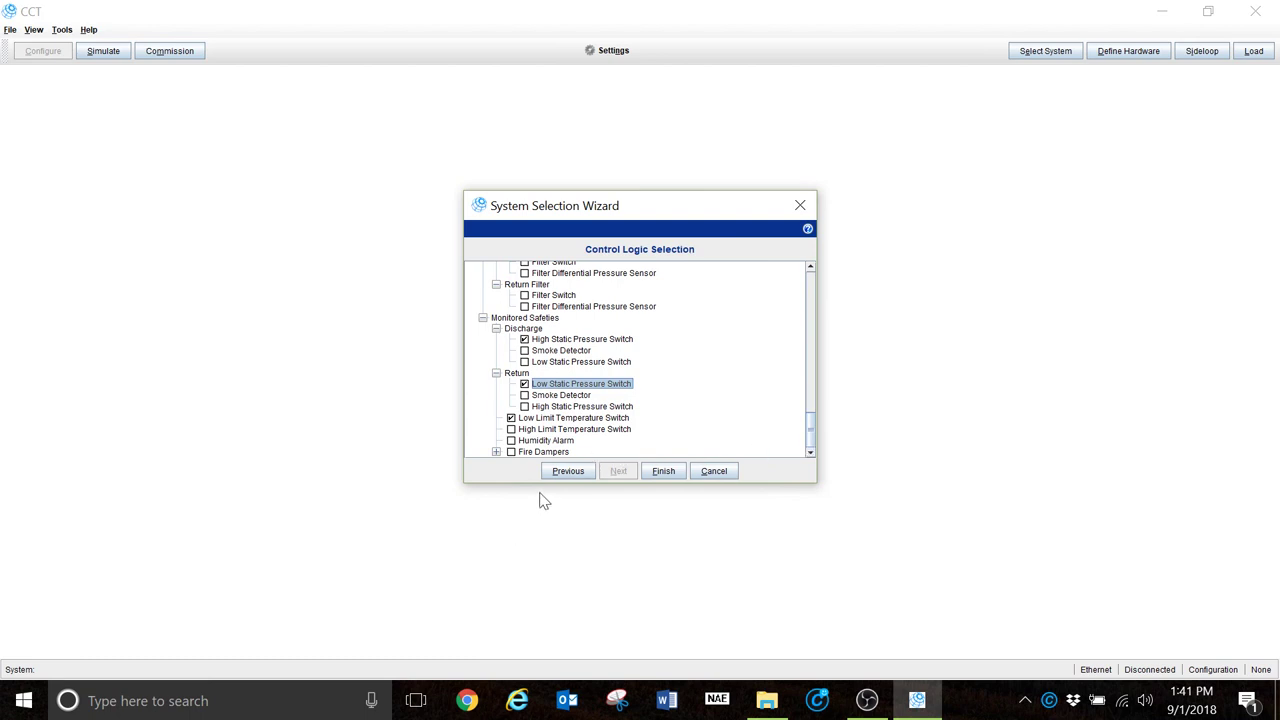
click(496, 451)
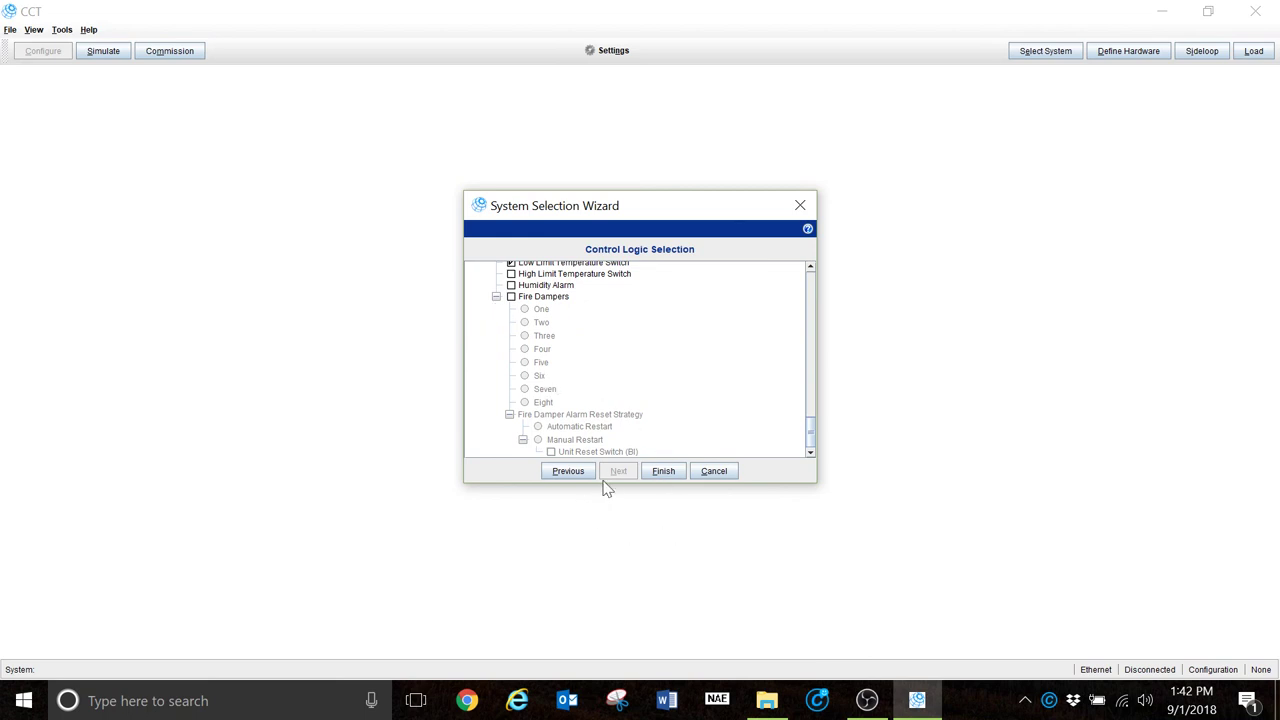
click(662, 472)
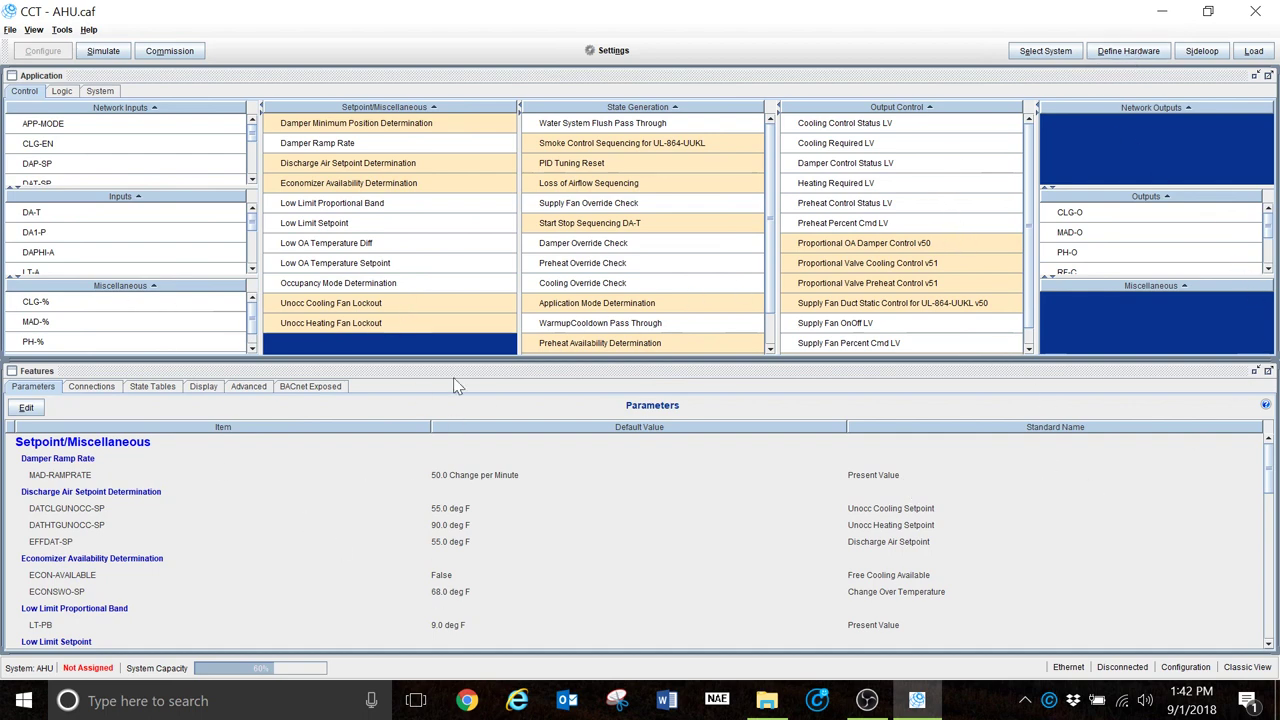
Examine the AHU's hardware definition, including the assigned and unassigned points and the field devices offered for the controller.
click(1120, 48)
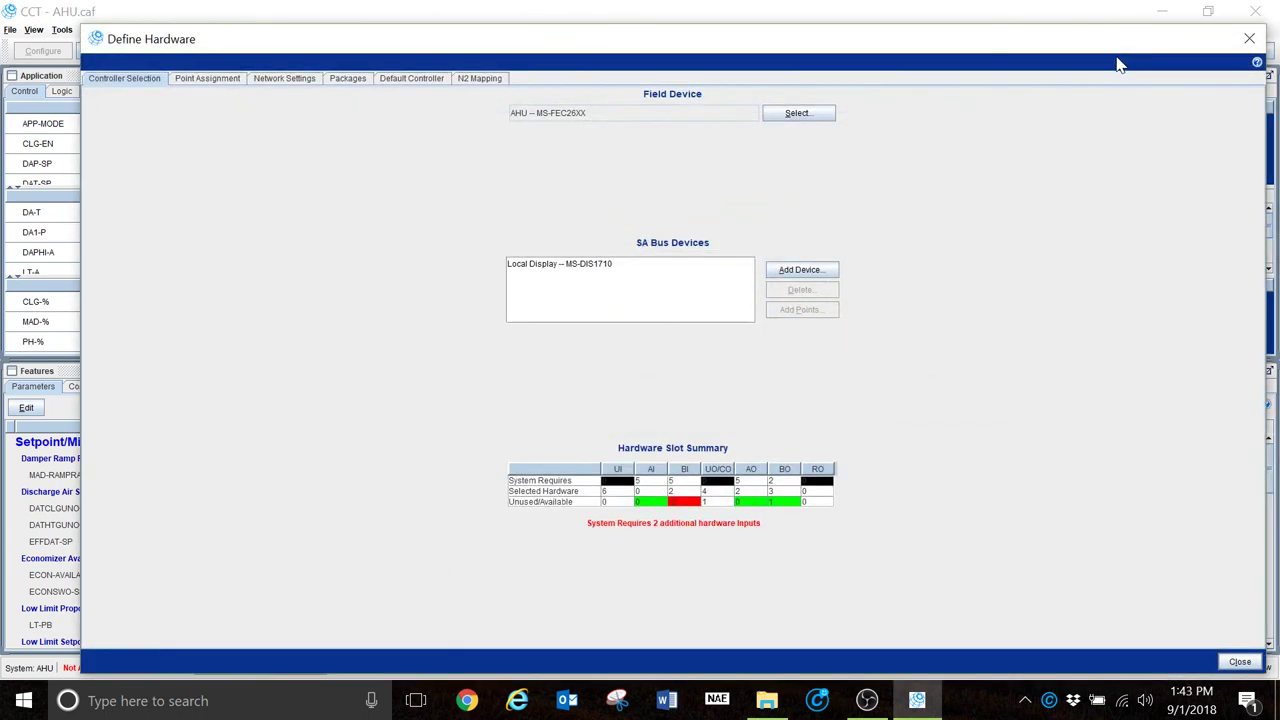
click(220, 77)
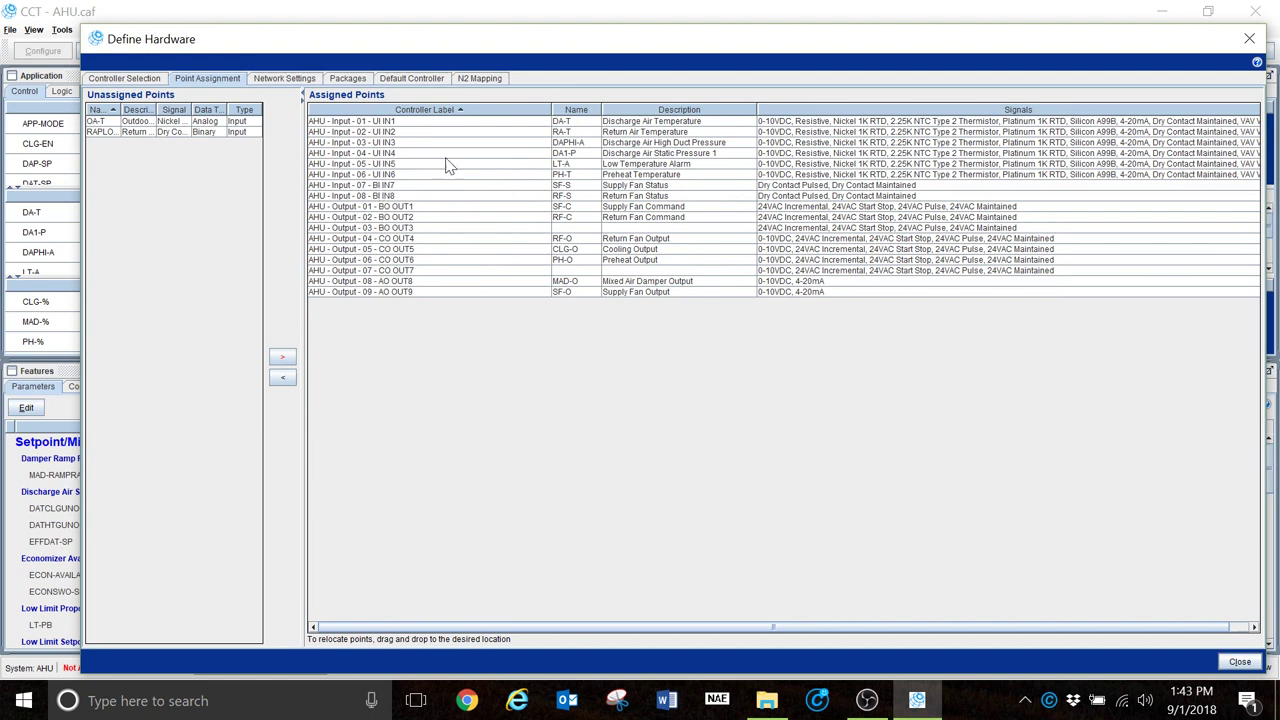
click(127, 84)
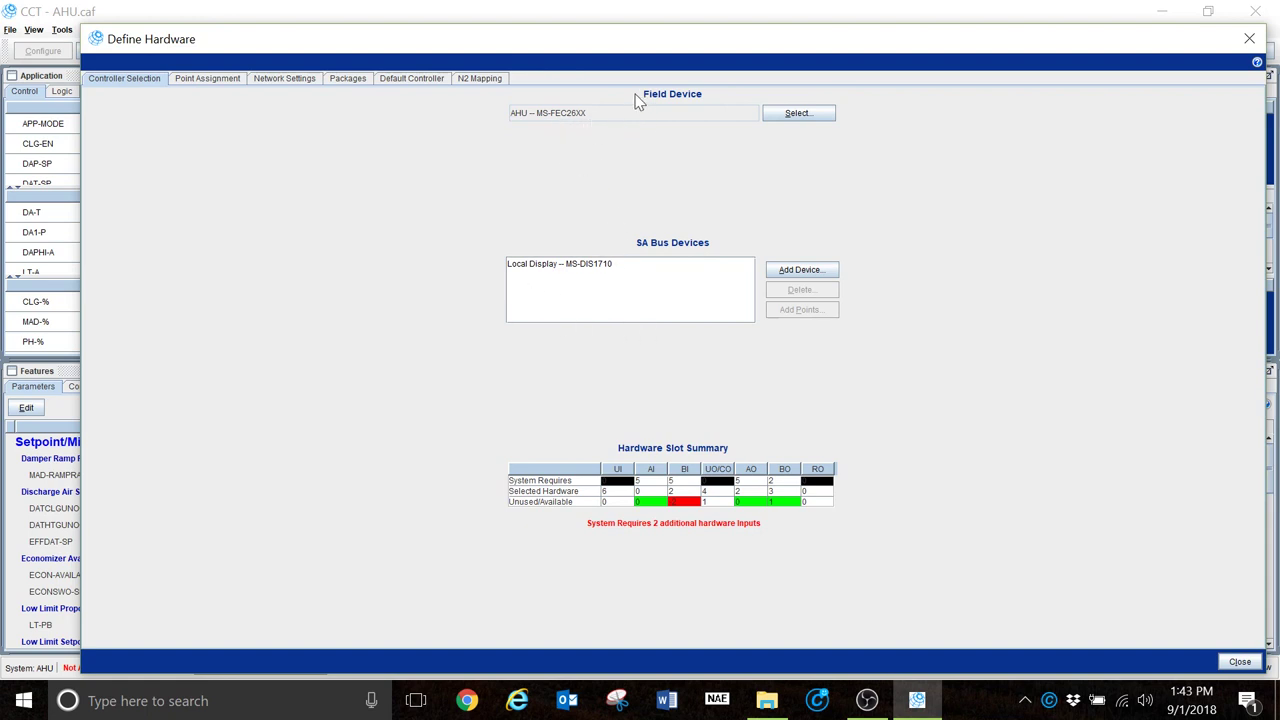
click(802, 113)
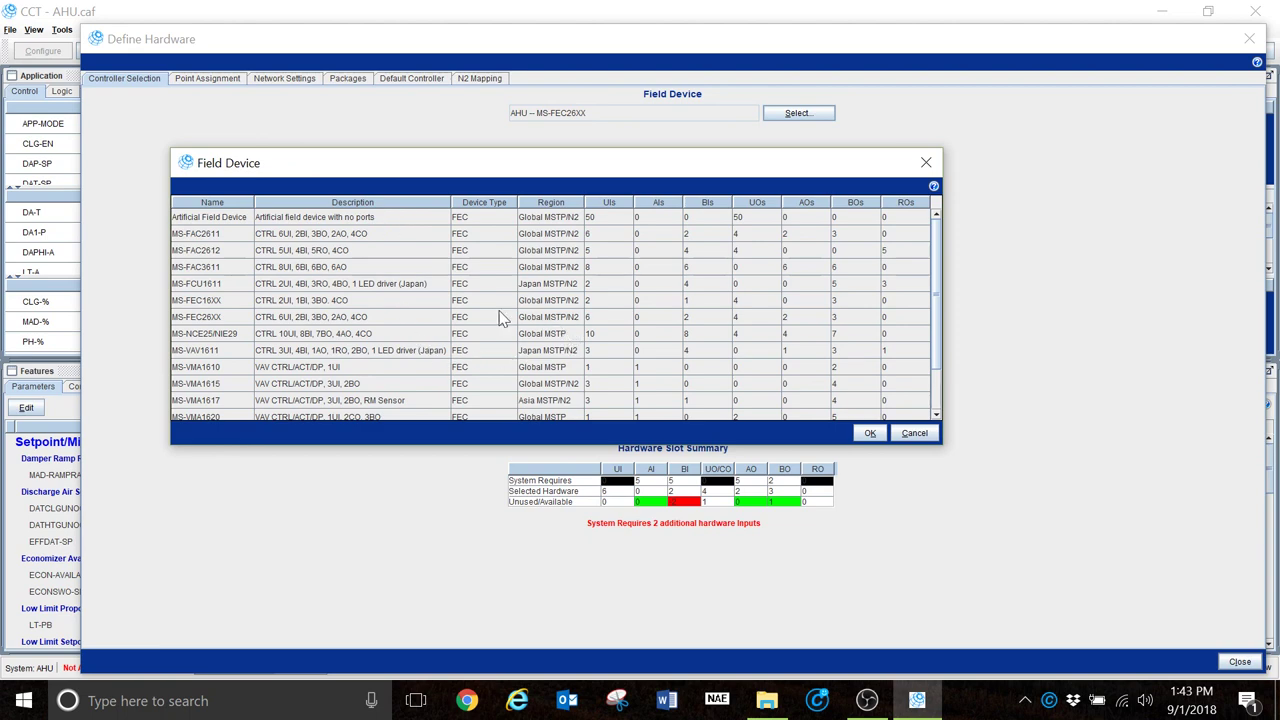
click(897, 432)
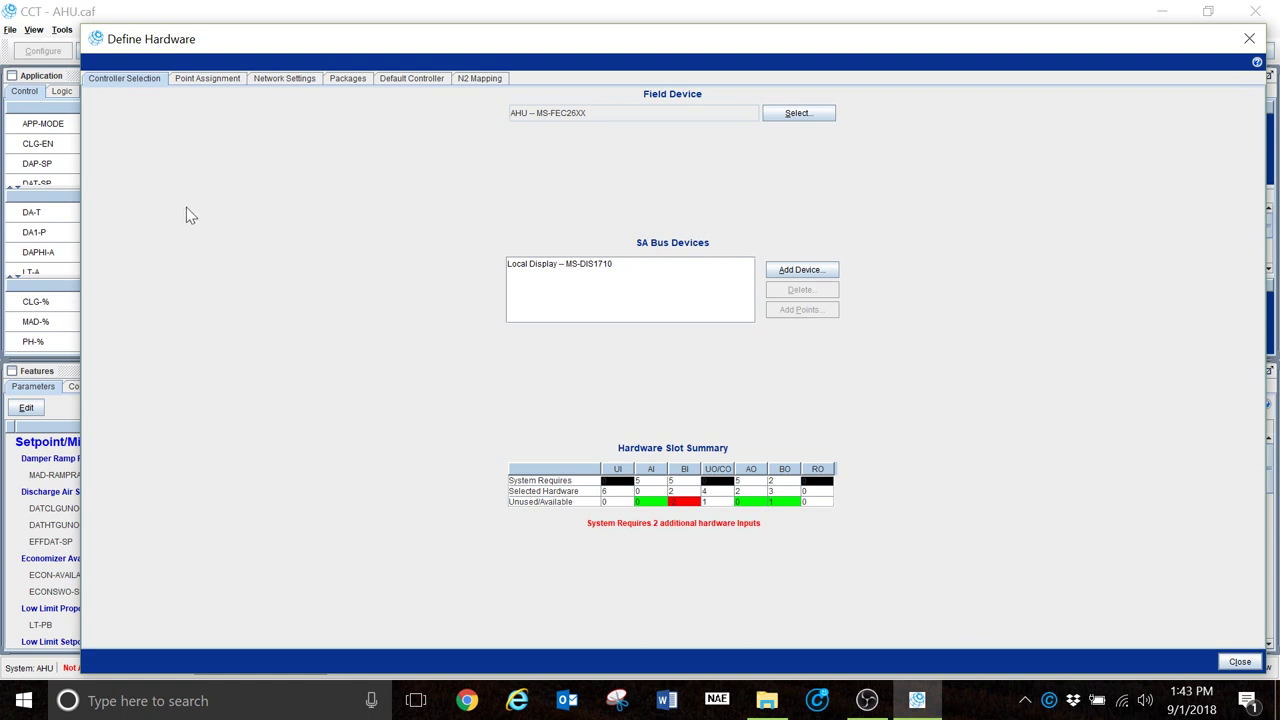
Check the unassigned points, add one MS-IOM371X I/O module to the SA bus devices to accommodate them, and close the hardware definition.
click(217, 78)
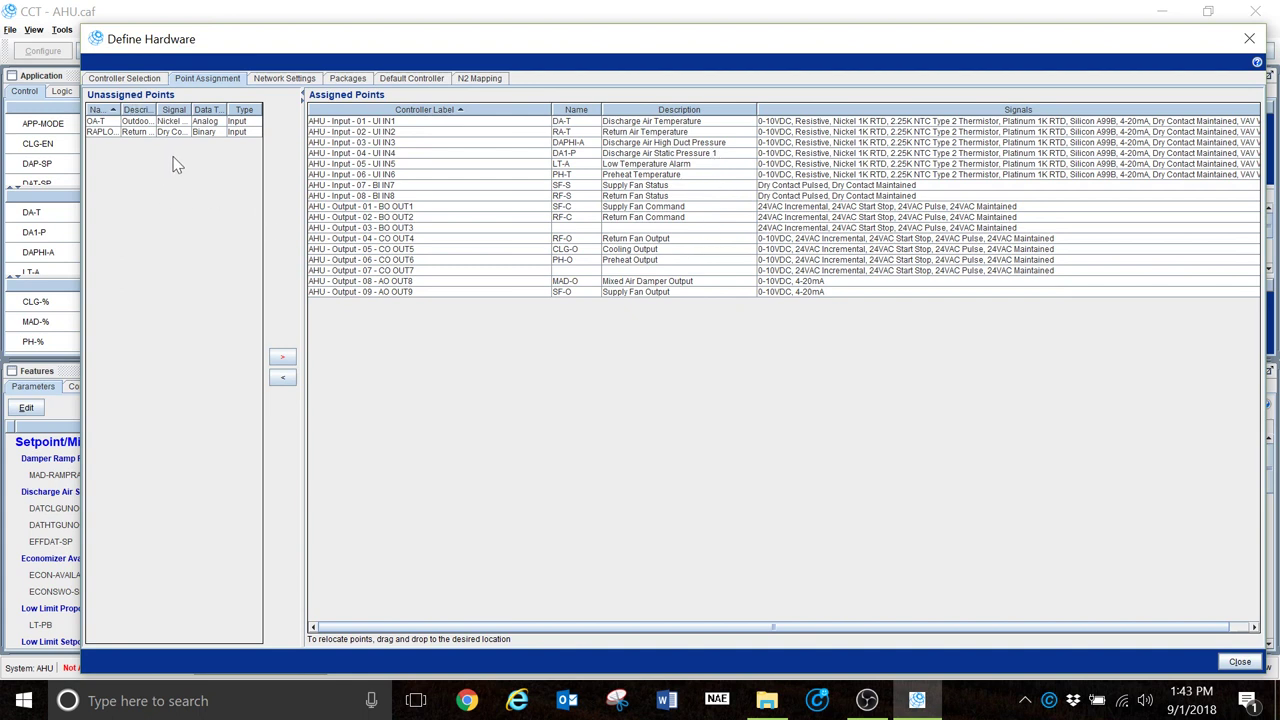
click(126, 80)
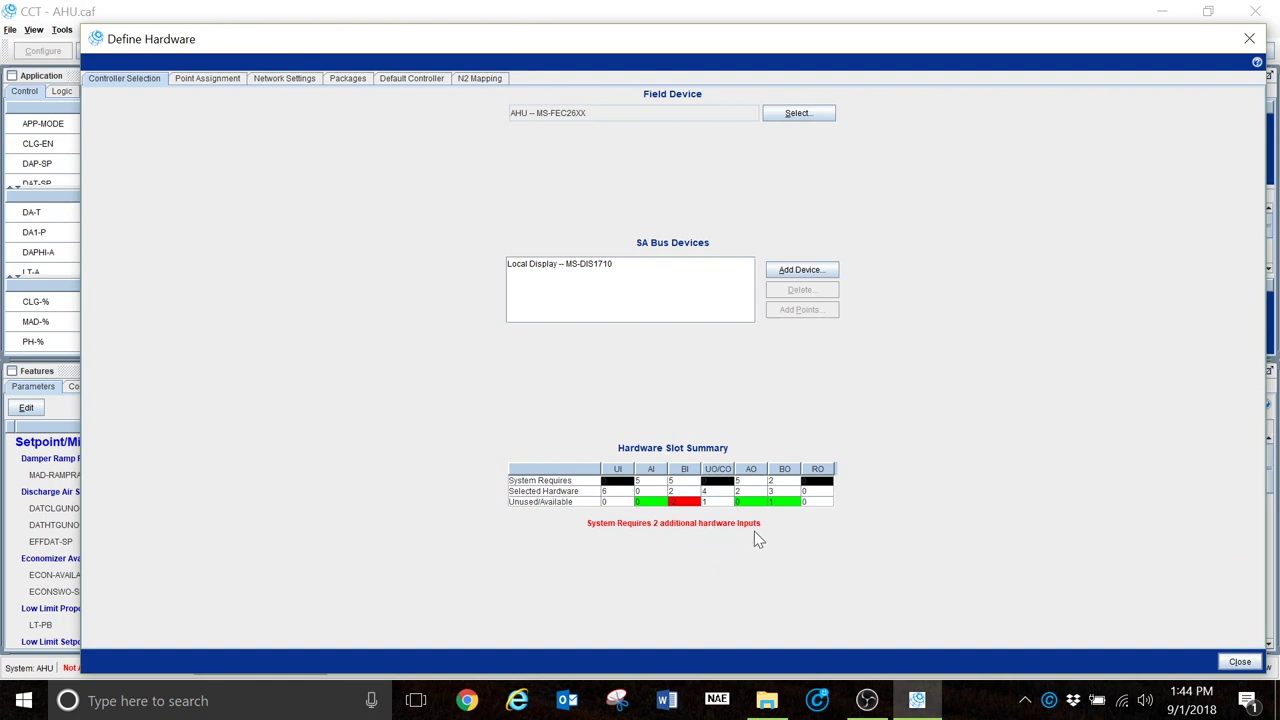
click(820, 274)
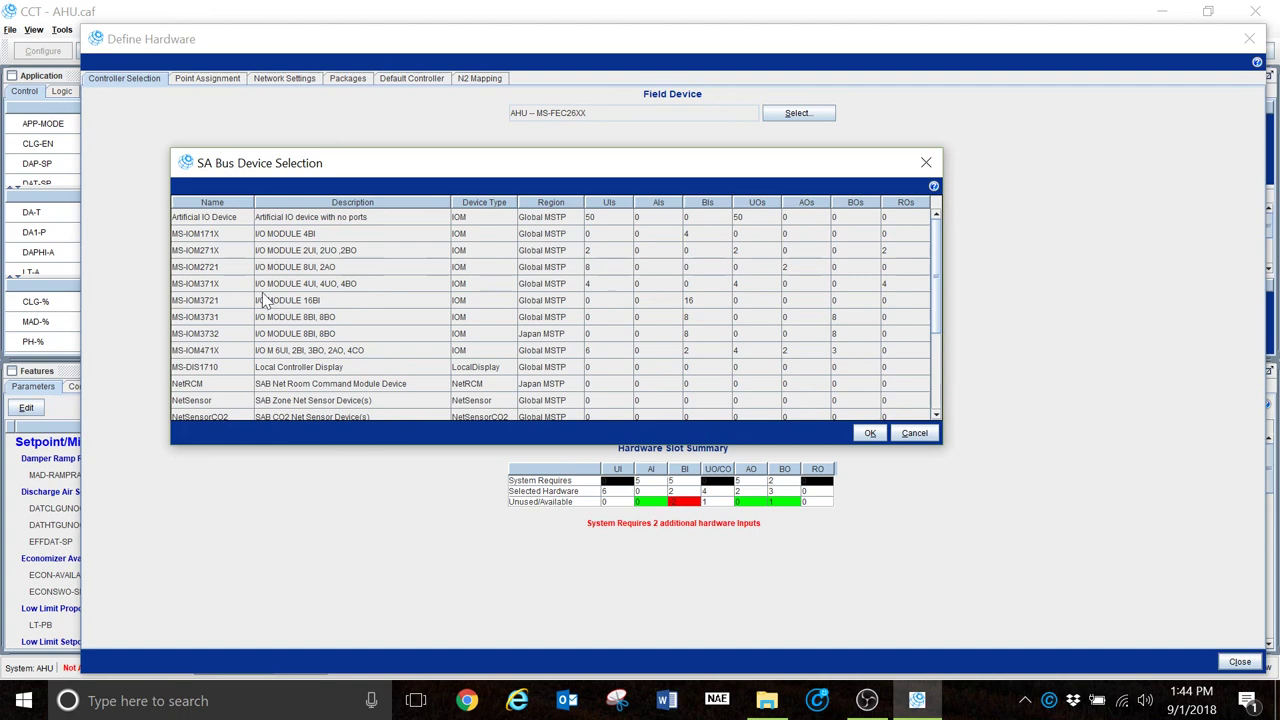
click(197, 288)
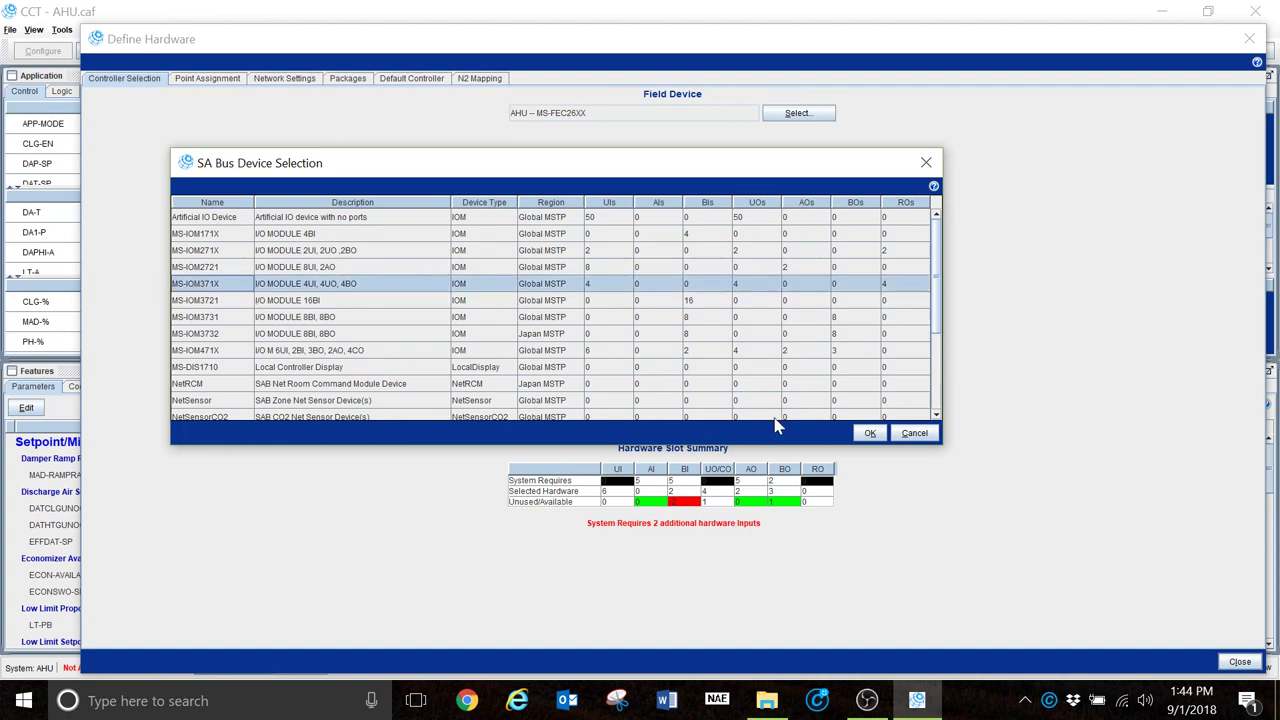
click(869, 435)
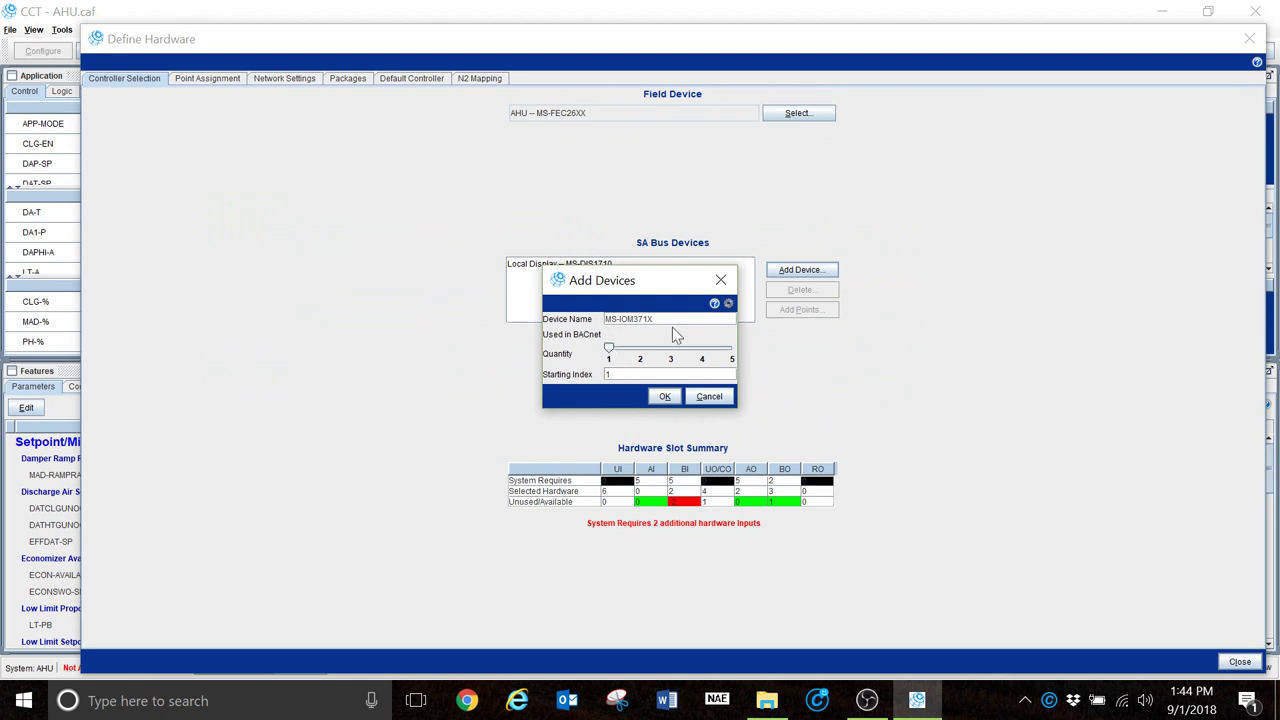
click(664, 398)
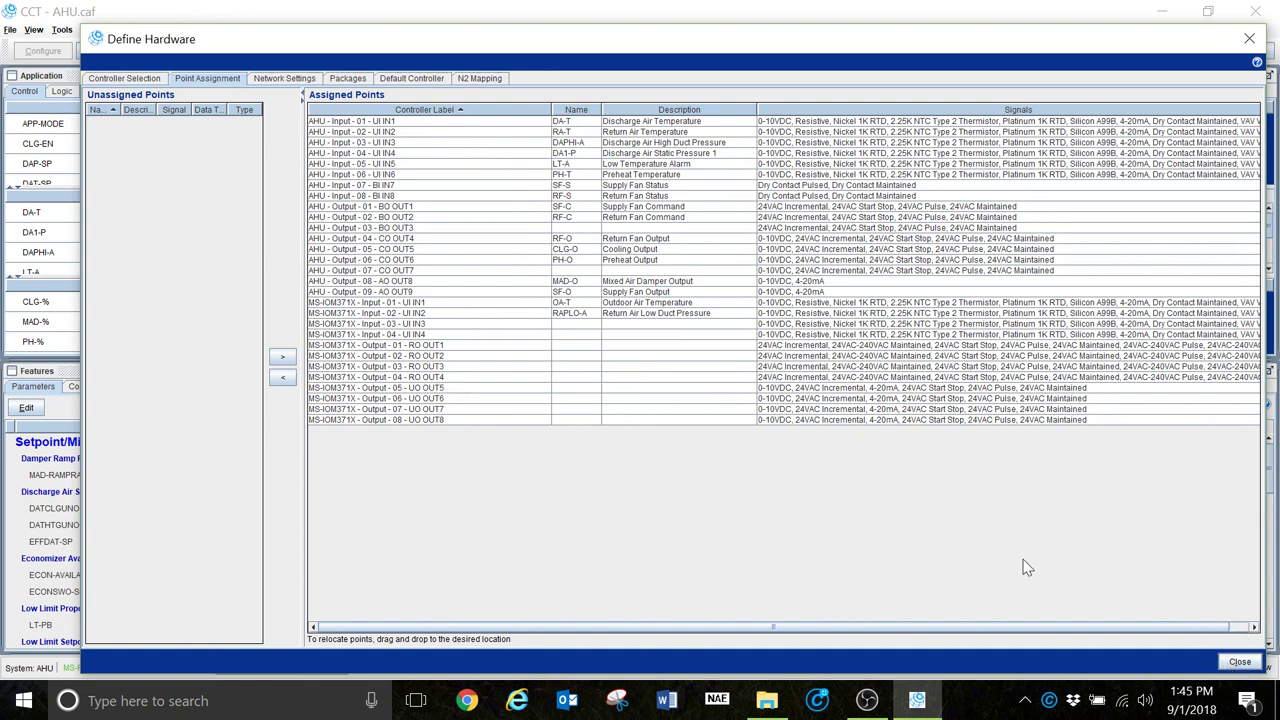
click(1240, 661)
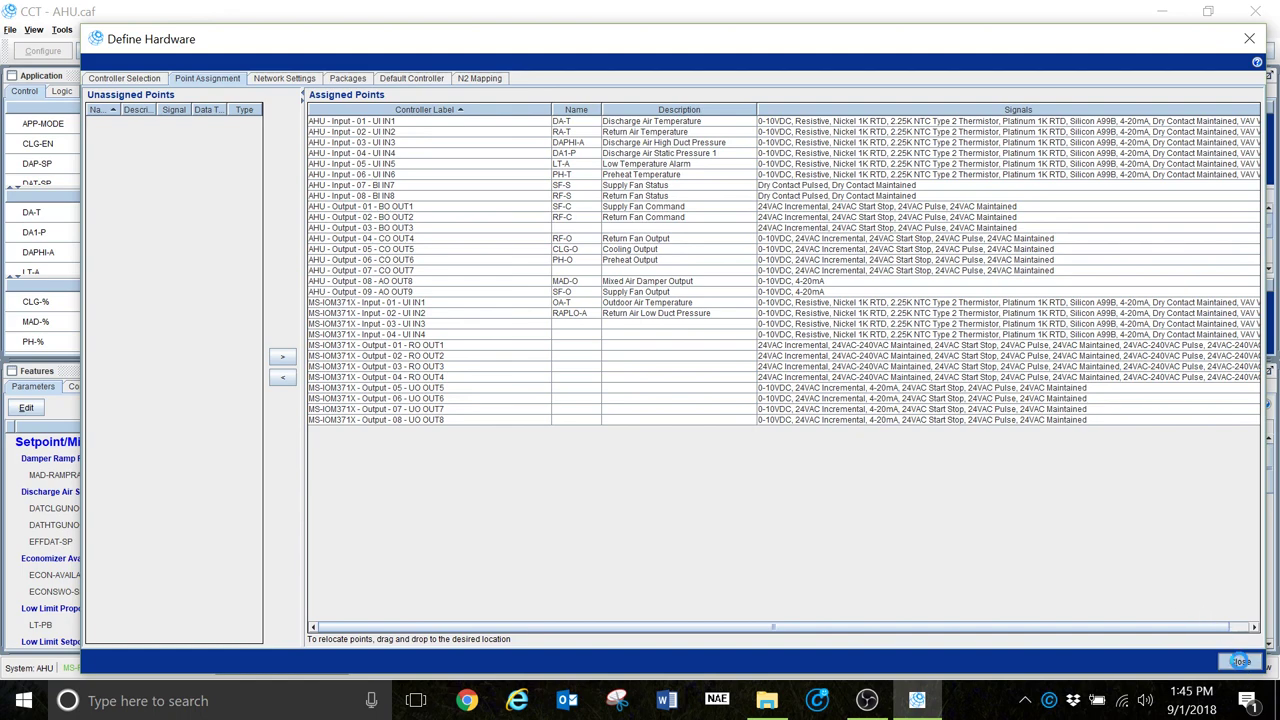